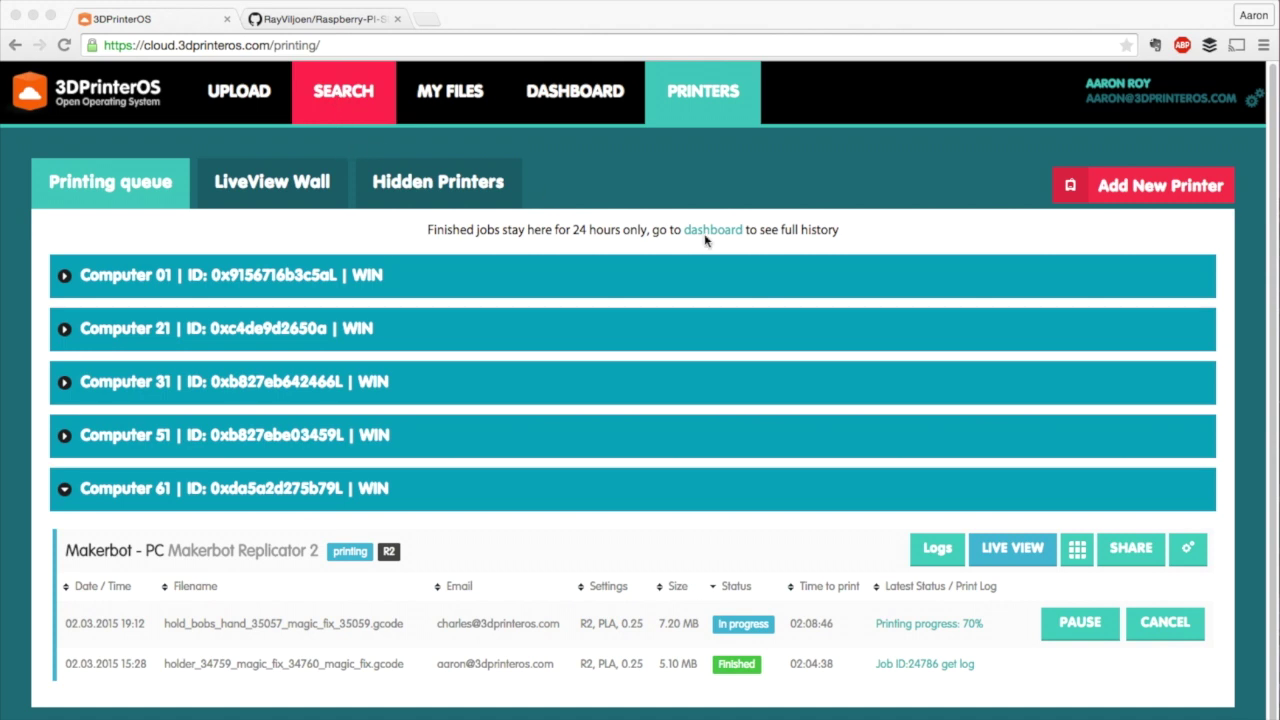
Request a Raspberry Pi (Type B/B+) client image via the Add New Printer wizard, then close it
{"action": "left_click", "coordinate": [703, 94]}
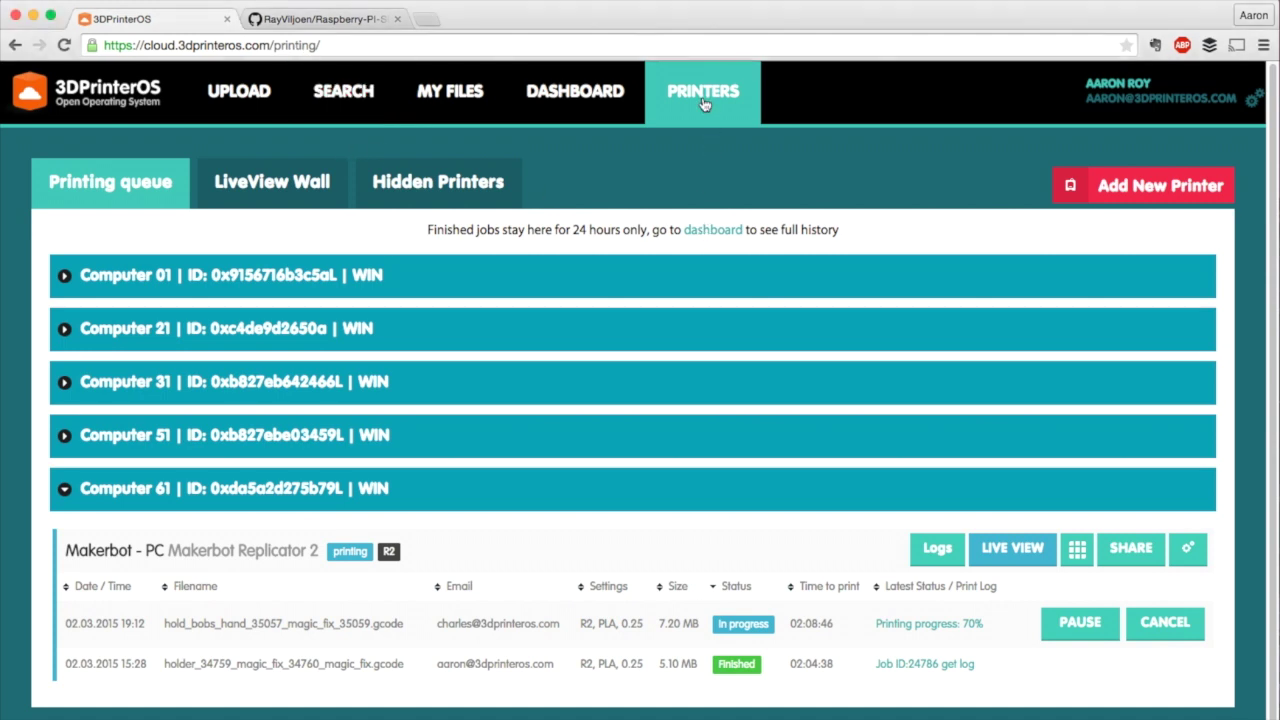
{"action": "left_click", "coordinate": [1113, 199]}
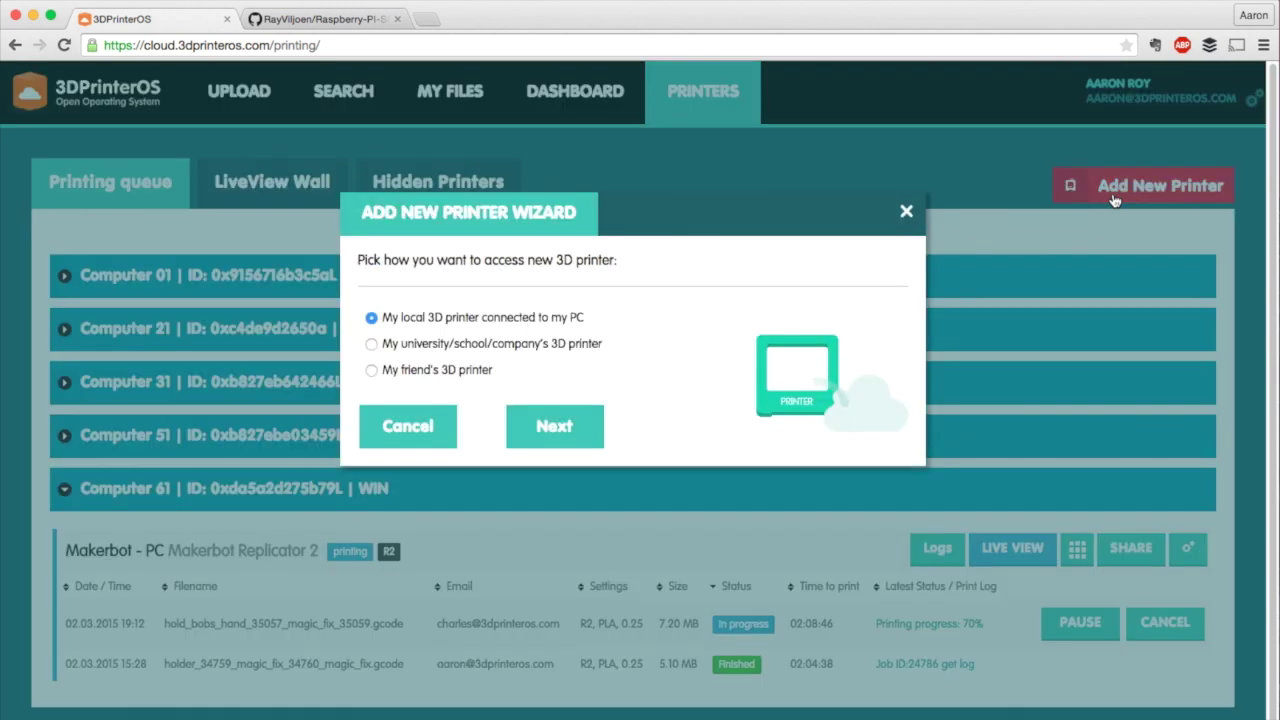
{"action": "left_click", "coordinate": [549, 428]}
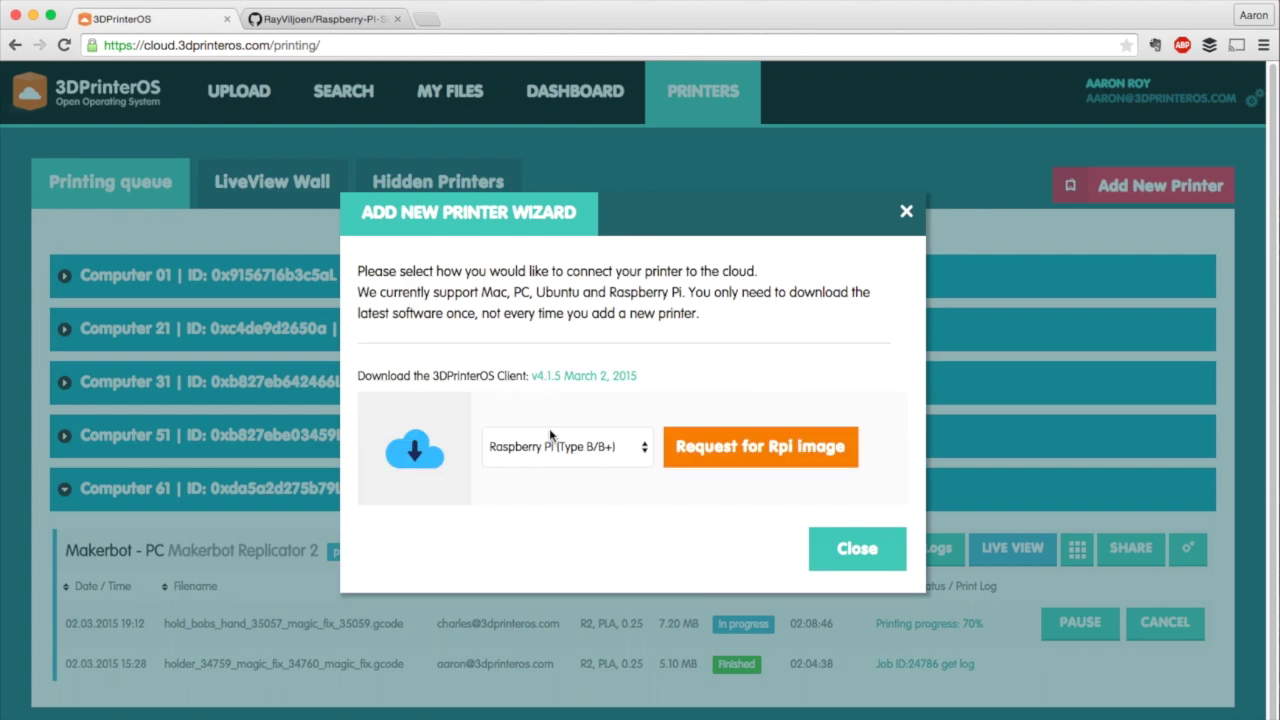
{"action": "left_click", "coordinate": [507, 460]}
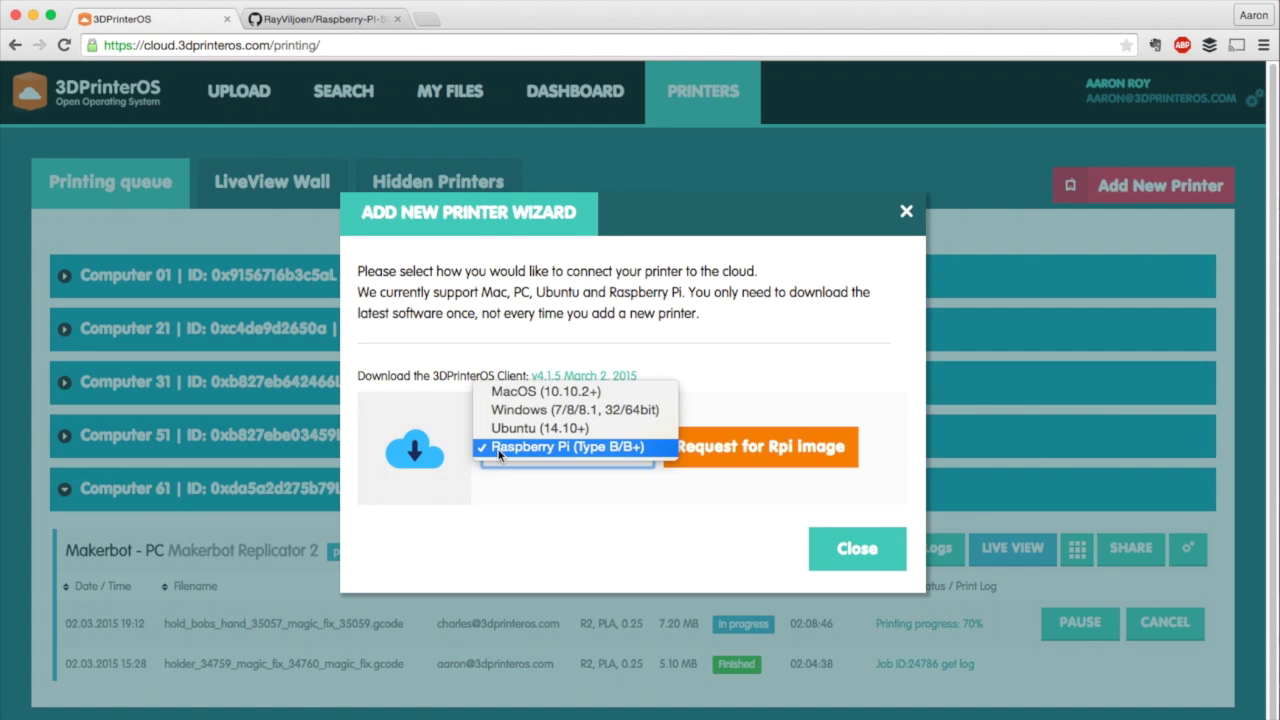
{"action": "left_click", "coordinate": [498, 452]}
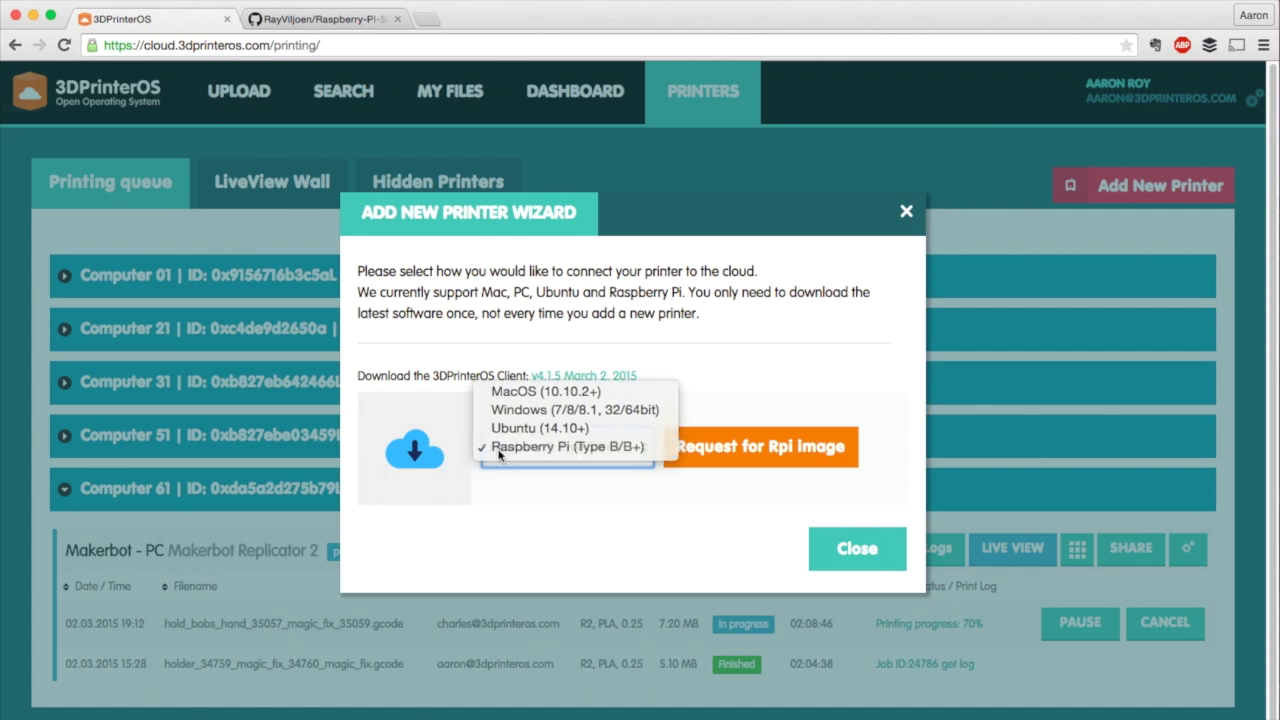
{"action": "left_click", "coordinate": [746, 458]}
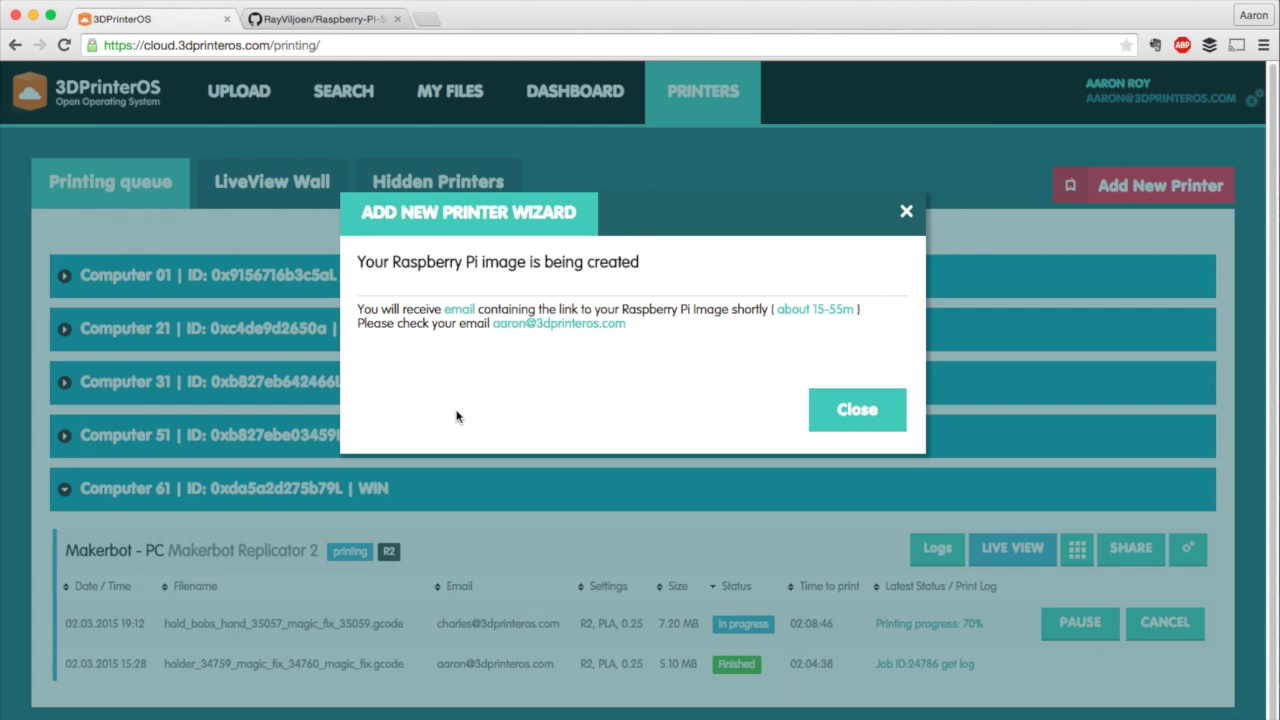
{"action": "left_click", "coordinate": [822, 410]}
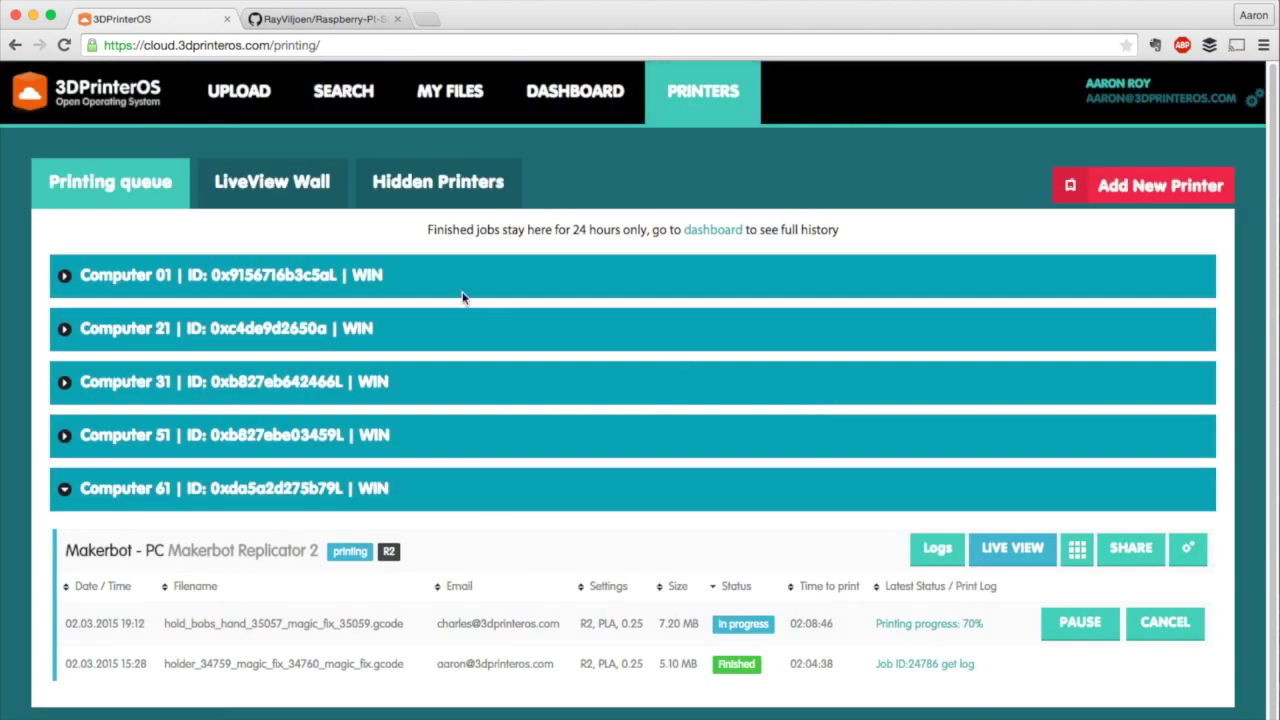
{"action": "left_click", "coordinate": [316, 20]}
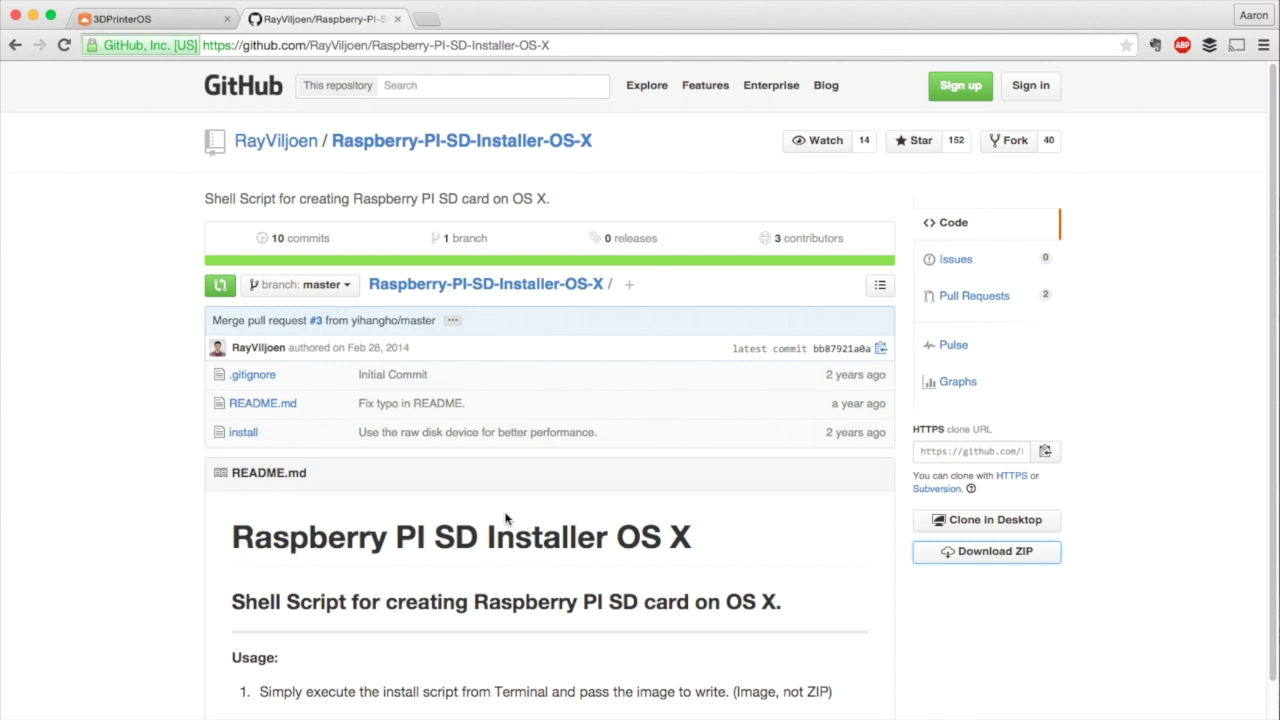
Get the Raspberry-PI-SD-Installer-OS-X repository with GitHub's Download ZIP button
{"action": "left_click", "coordinate": [975, 562]}
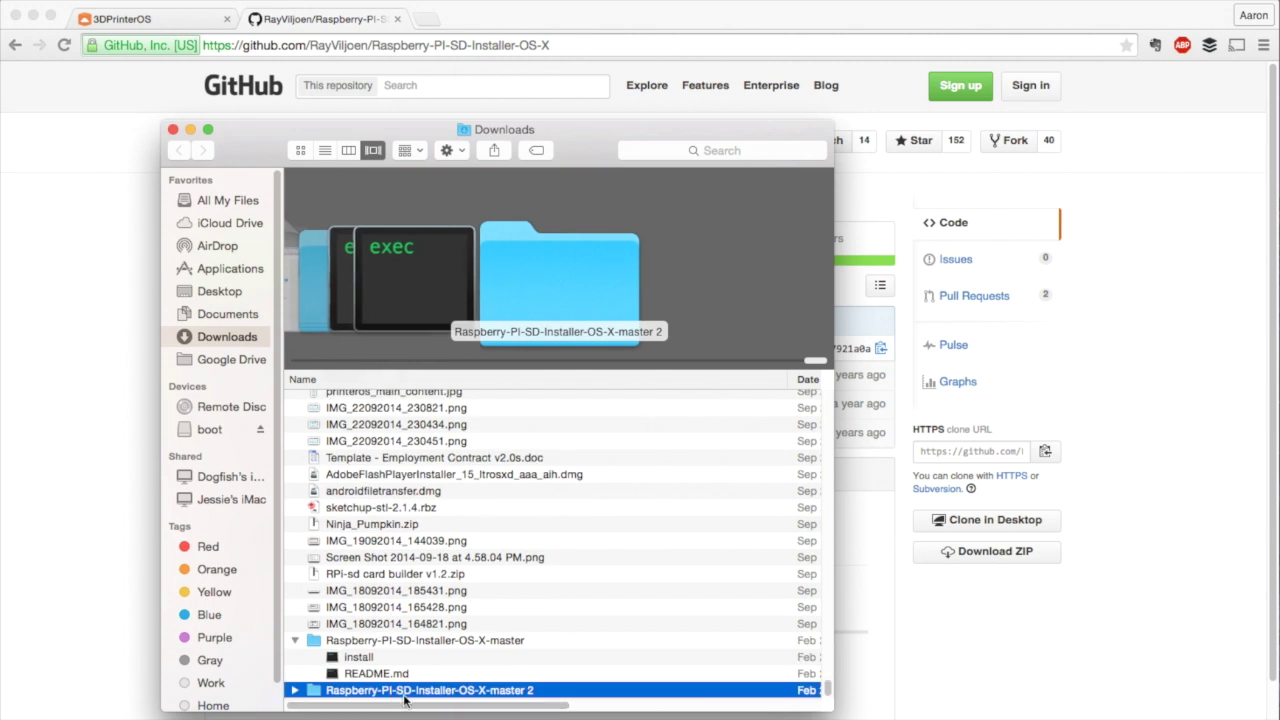
Move the extracted installer folder from Downloads to the Desktop and rename it raspberrypi
{"action": "left_click_drag", "start_coordinate": [388, 697], "coordinate": [229, 302]}
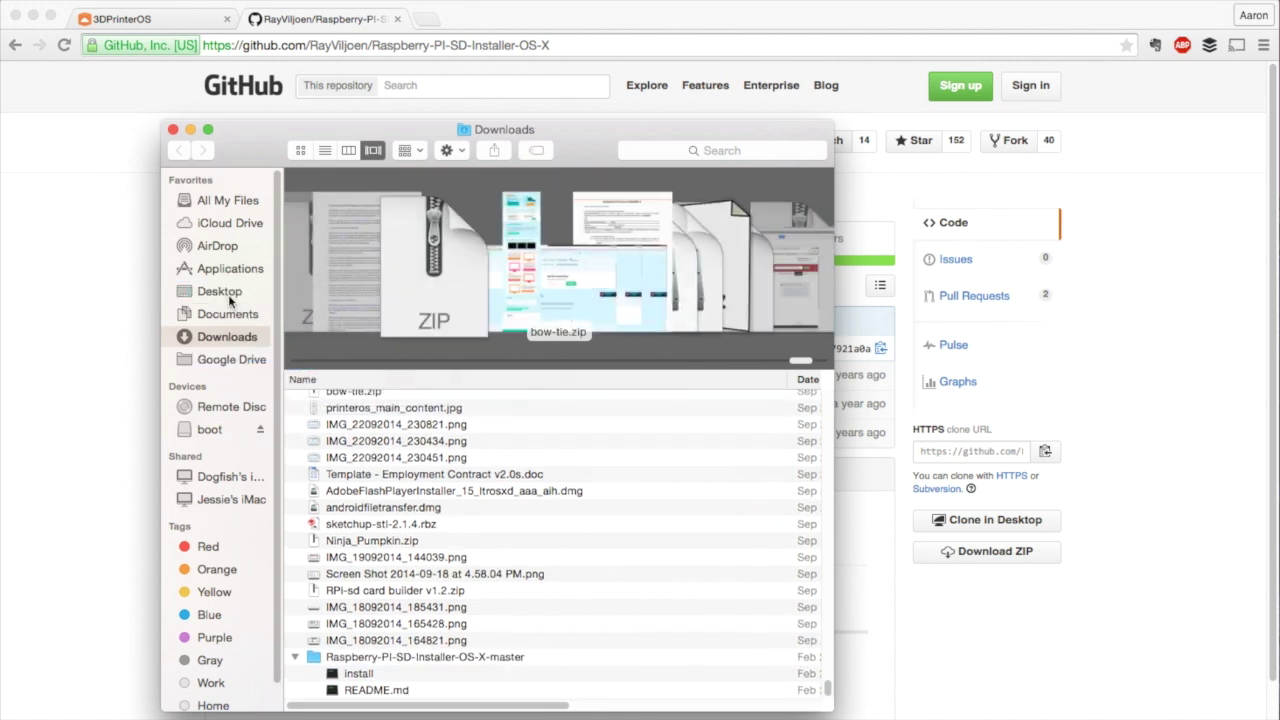
{"action": "left_click", "coordinate": [229, 300]}
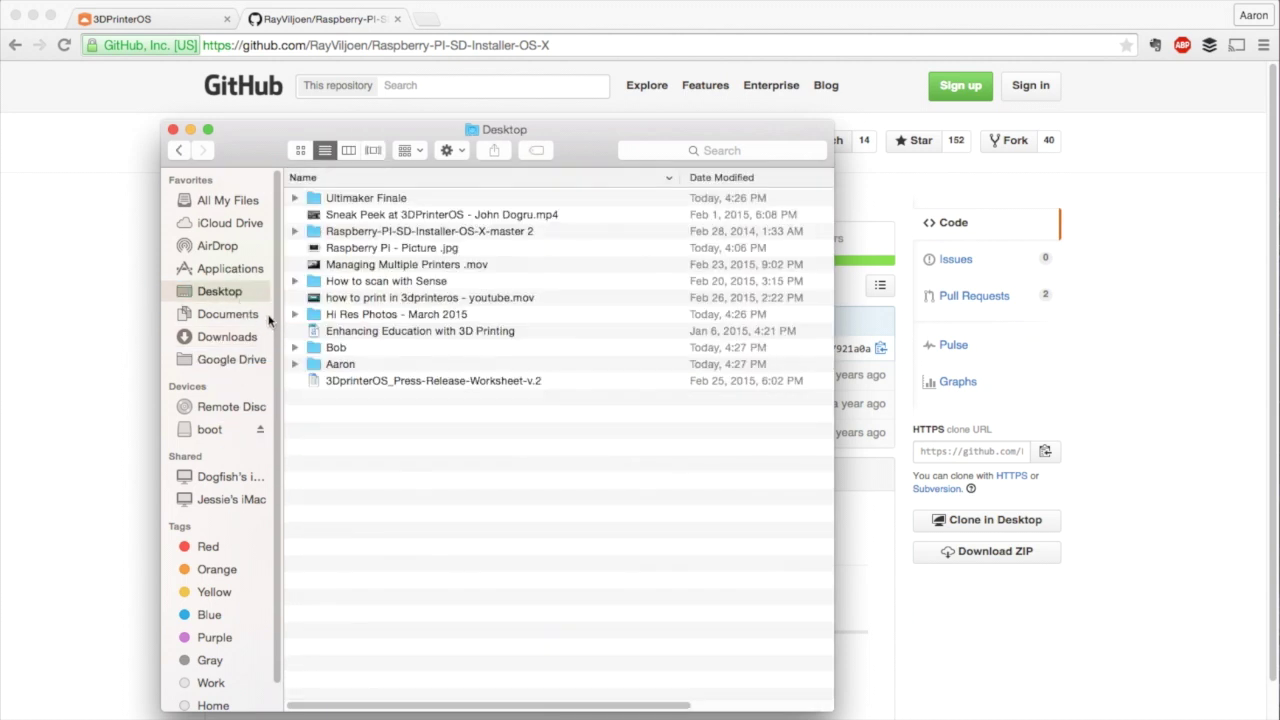
{"action": "left_click", "coordinate": [389, 236]}
{"action": "left_click", "coordinate": [389, 236]}
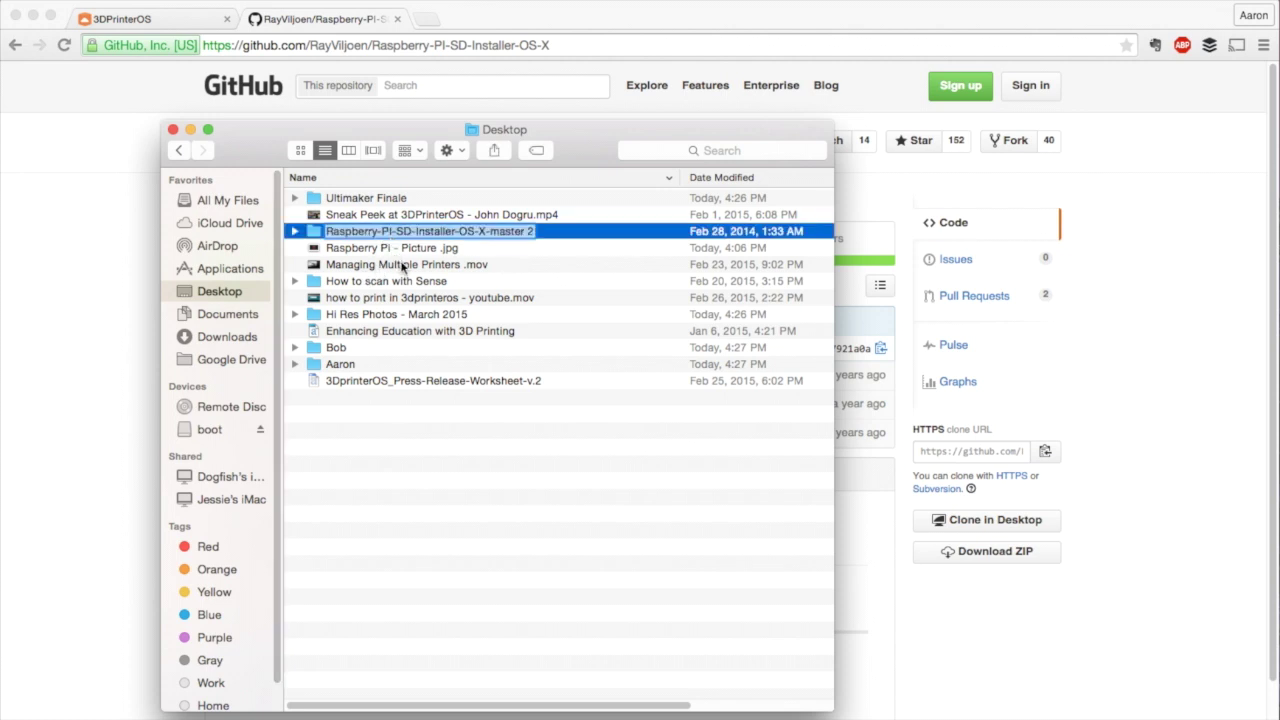
{"action": "type", "text": "raspberr"}
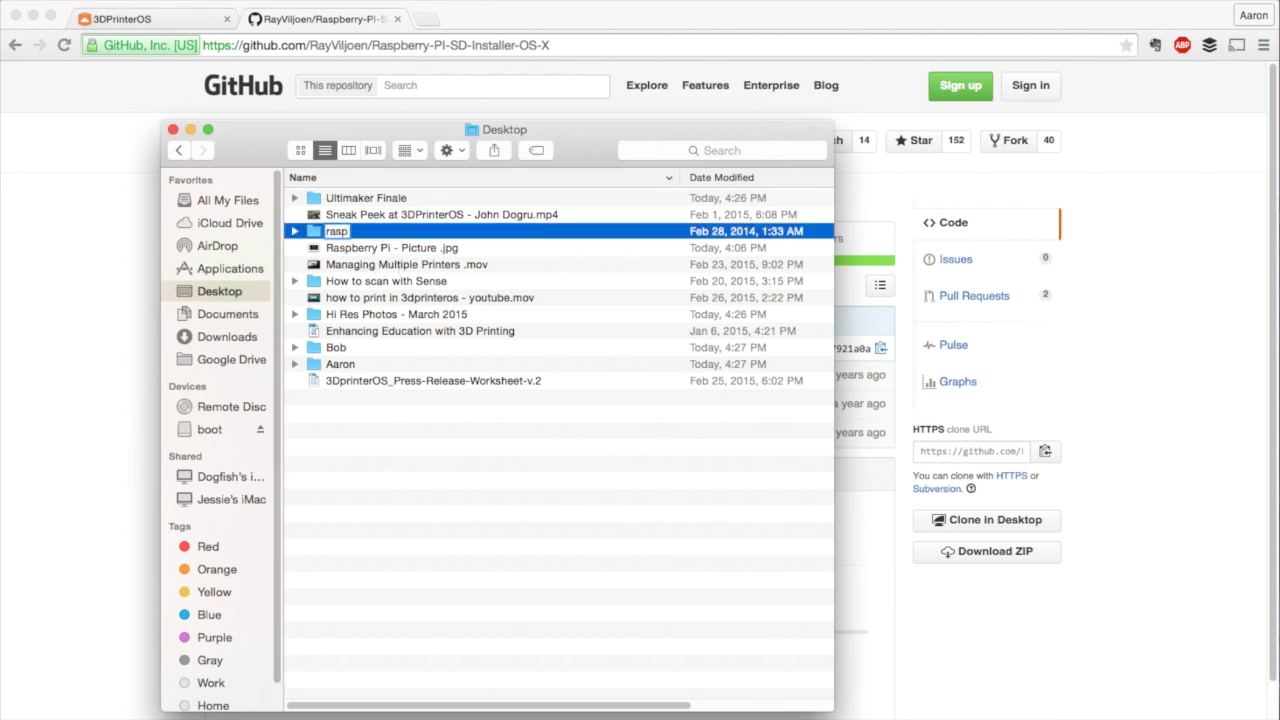
{"action": "type", "text": "ypi"}
{"action": "key", "text": "Return"}
{"action": "left_click", "coordinate": [294, 232]}
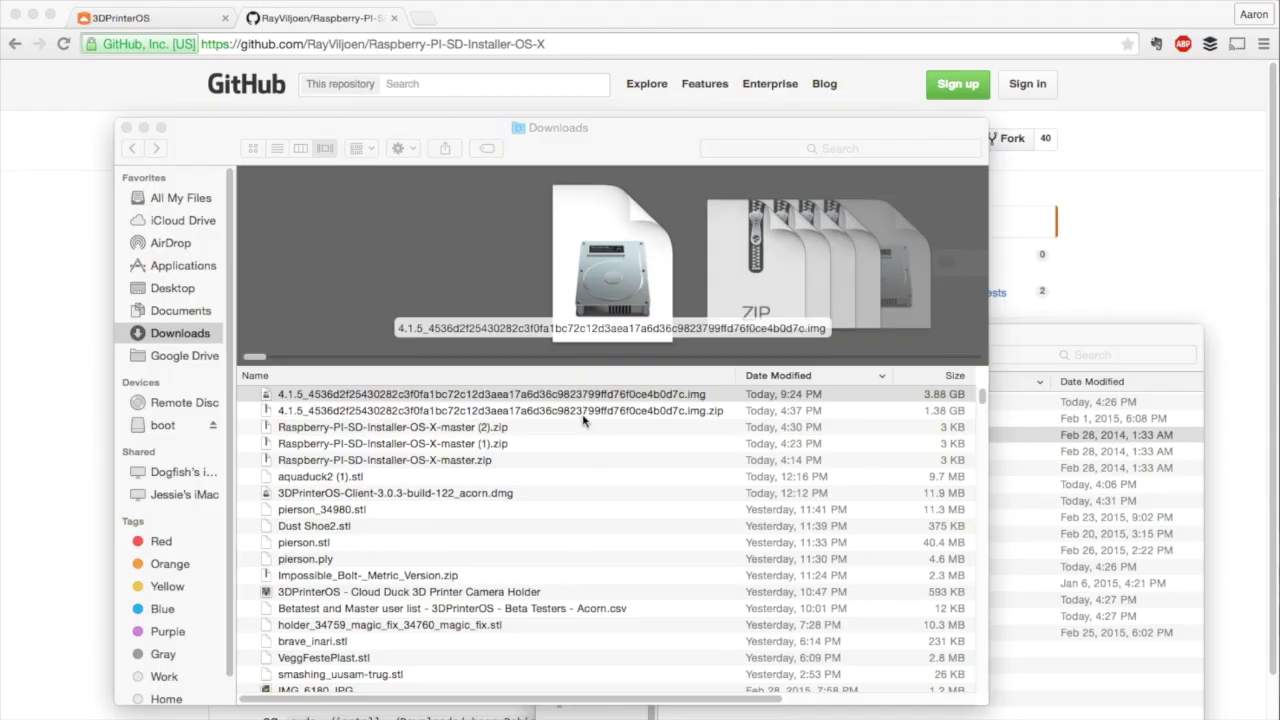
Rename the 3.88 GB disk image in Downloads to 3dprinteros.img
{"action": "left_click", "coordinate": [616, 406]}
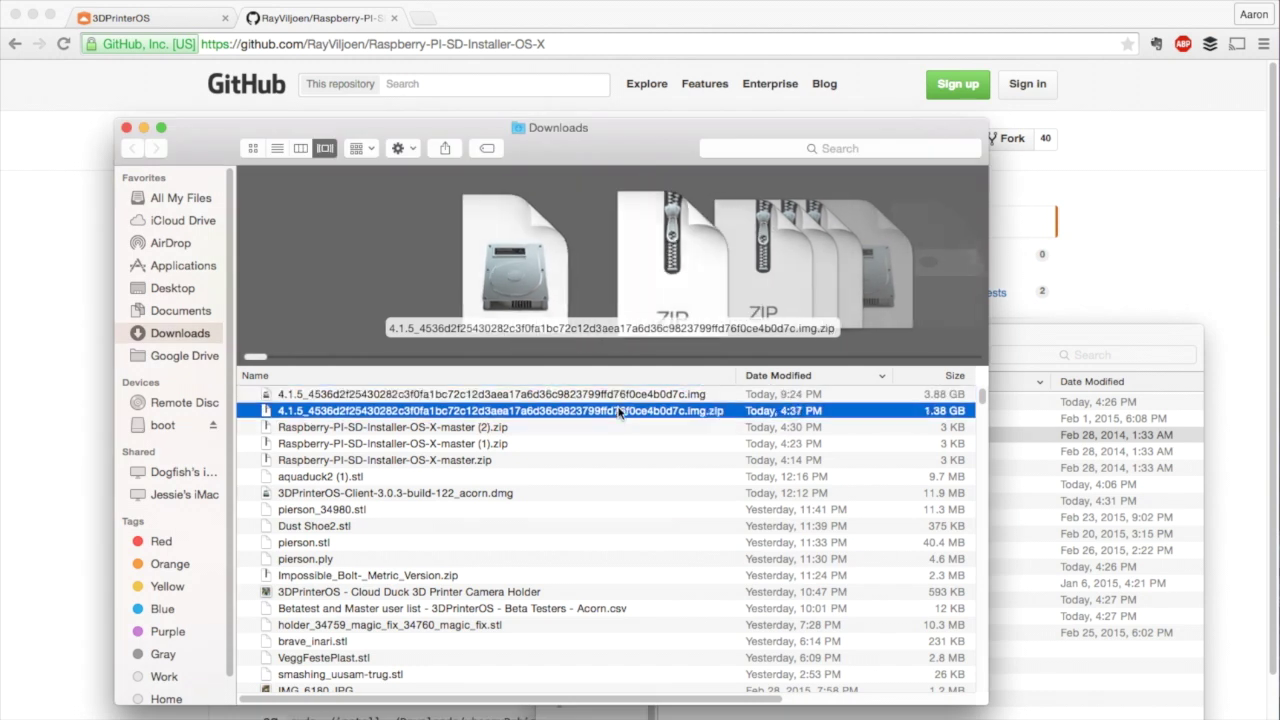
{"action": "left_click", "coordinate": [620, 394]}
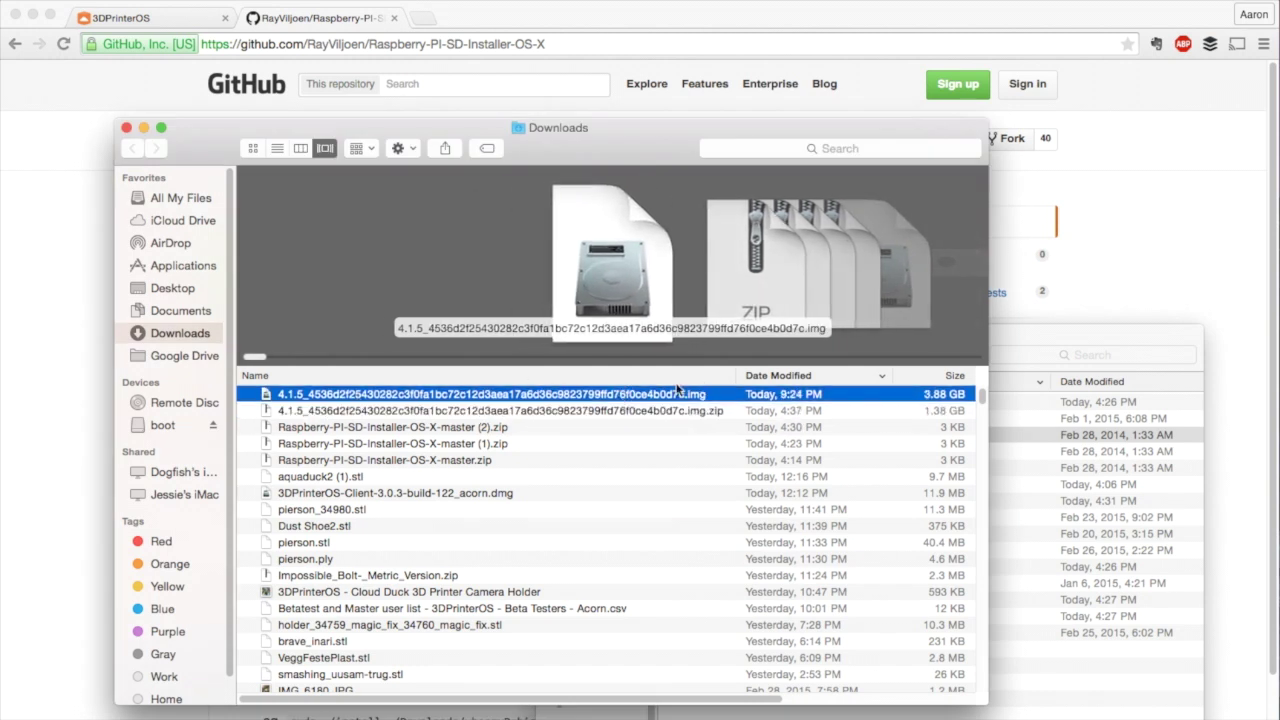
{"action": "left_click", "coordinate": [367, 396]}
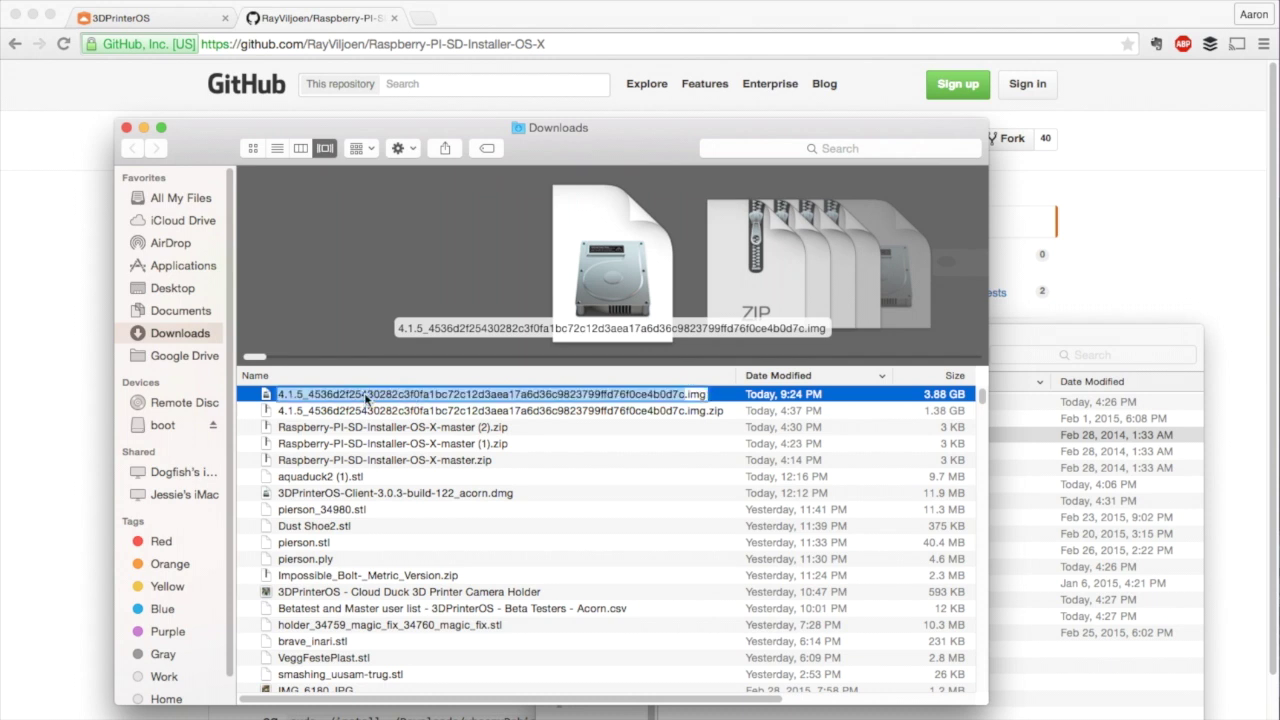
{"action": "type", "text": "3dprinteros"}
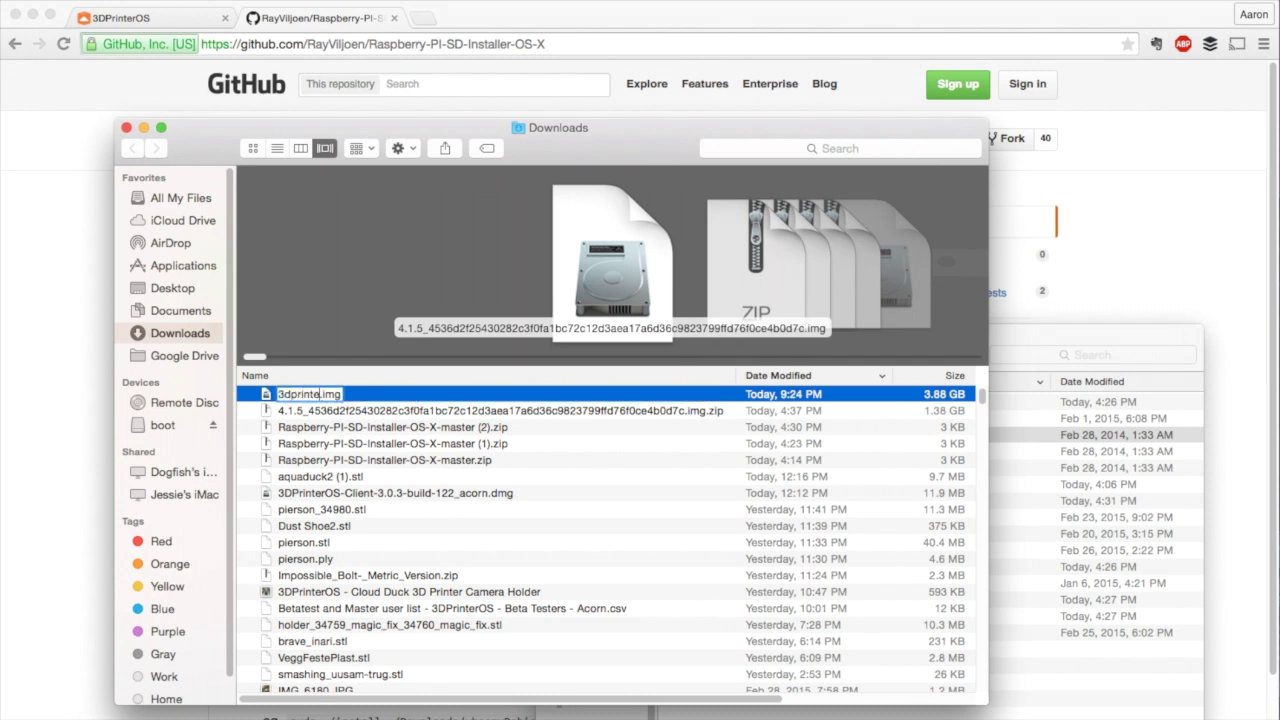
{"action": "key", "text": "Return"}
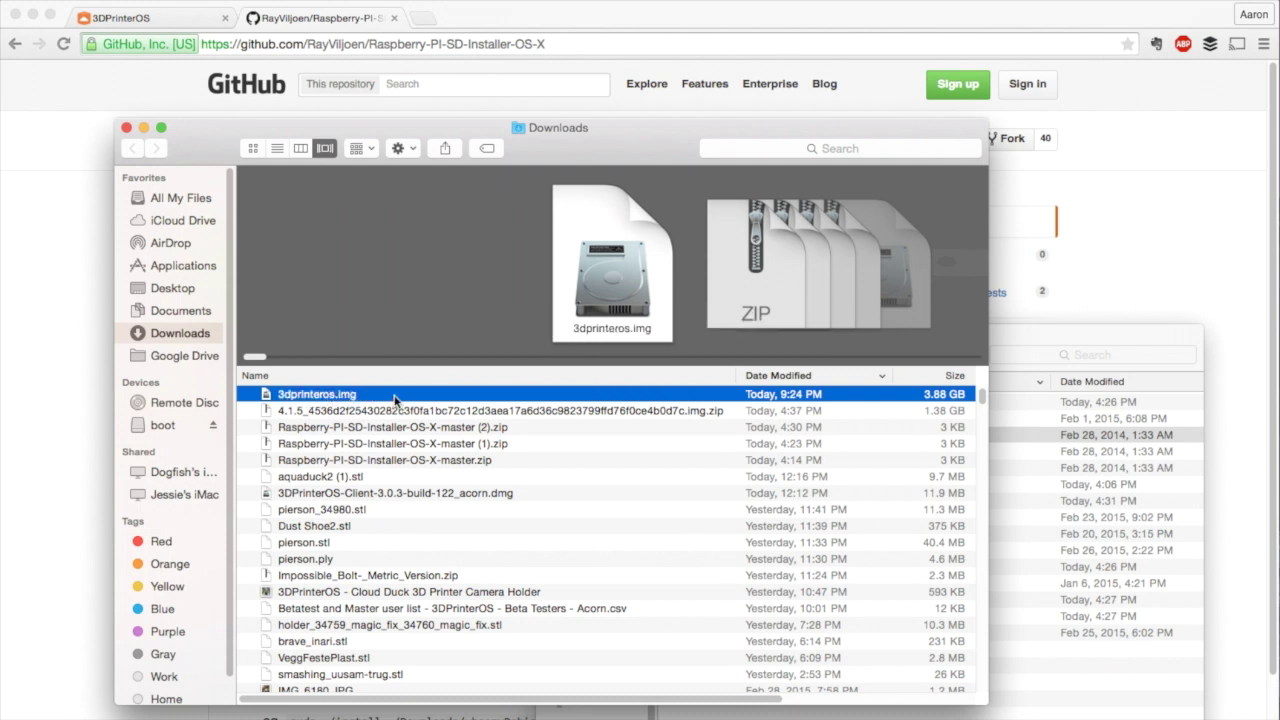
Move 3dprinteros.img to the Desktop and into the raspberrypi folder
{"action": "left_click_drag", "start_coordinate": [395, 400], "coordinate": [193, 292]}
{"action": "left_click", "coordinate": [190, 290]}
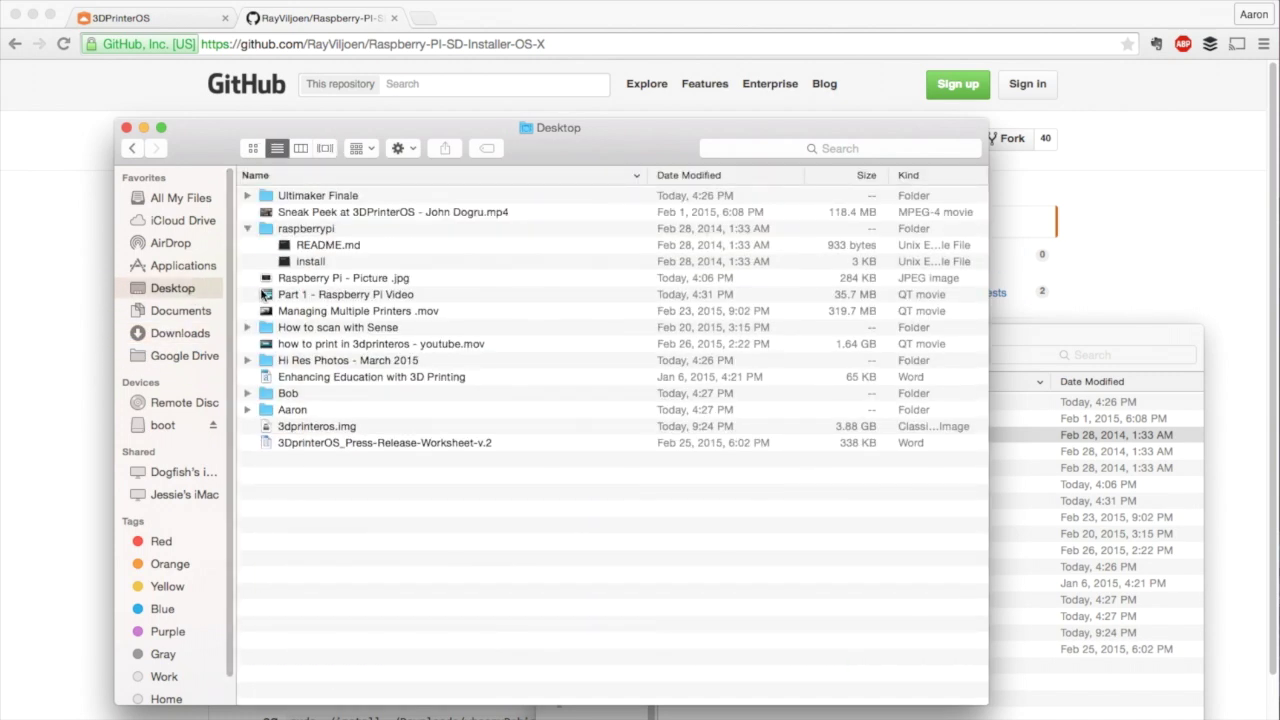
{"action": "left_click", "coordinate": [316, 430]}
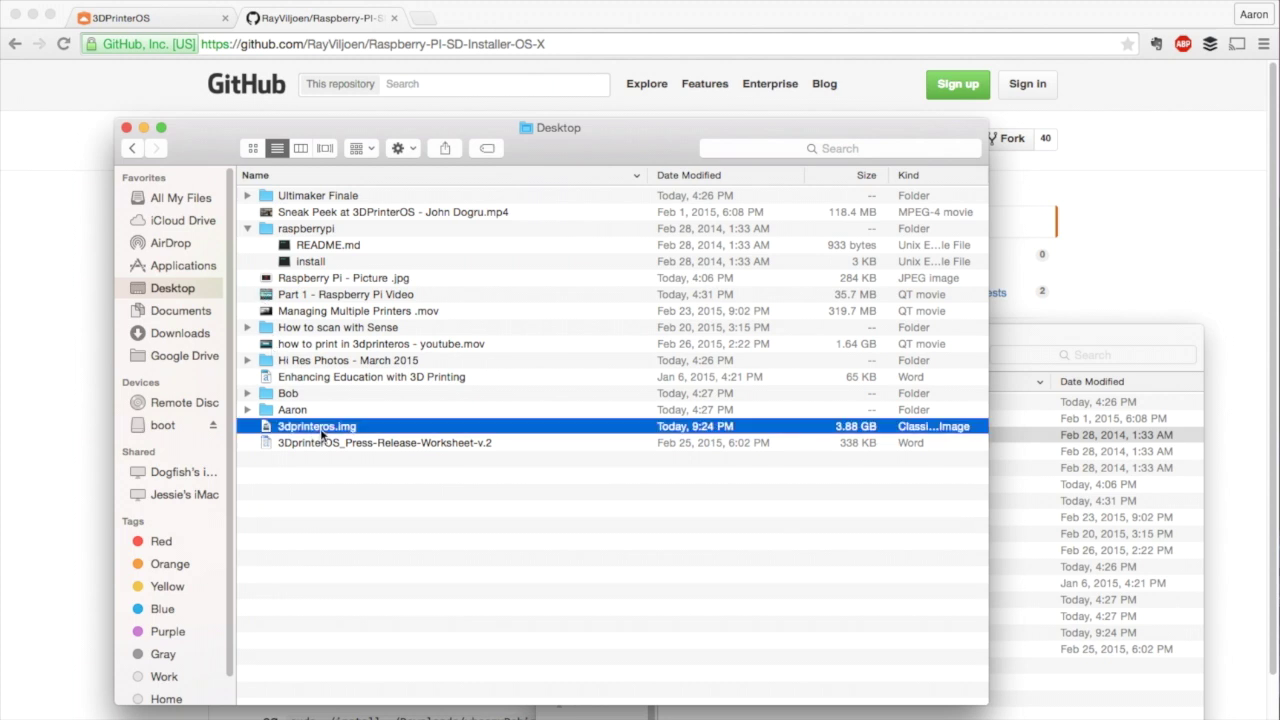
{"action": "left_click_drag", "start_coordinate": [328, 432], "coordinate": [296, 234]}
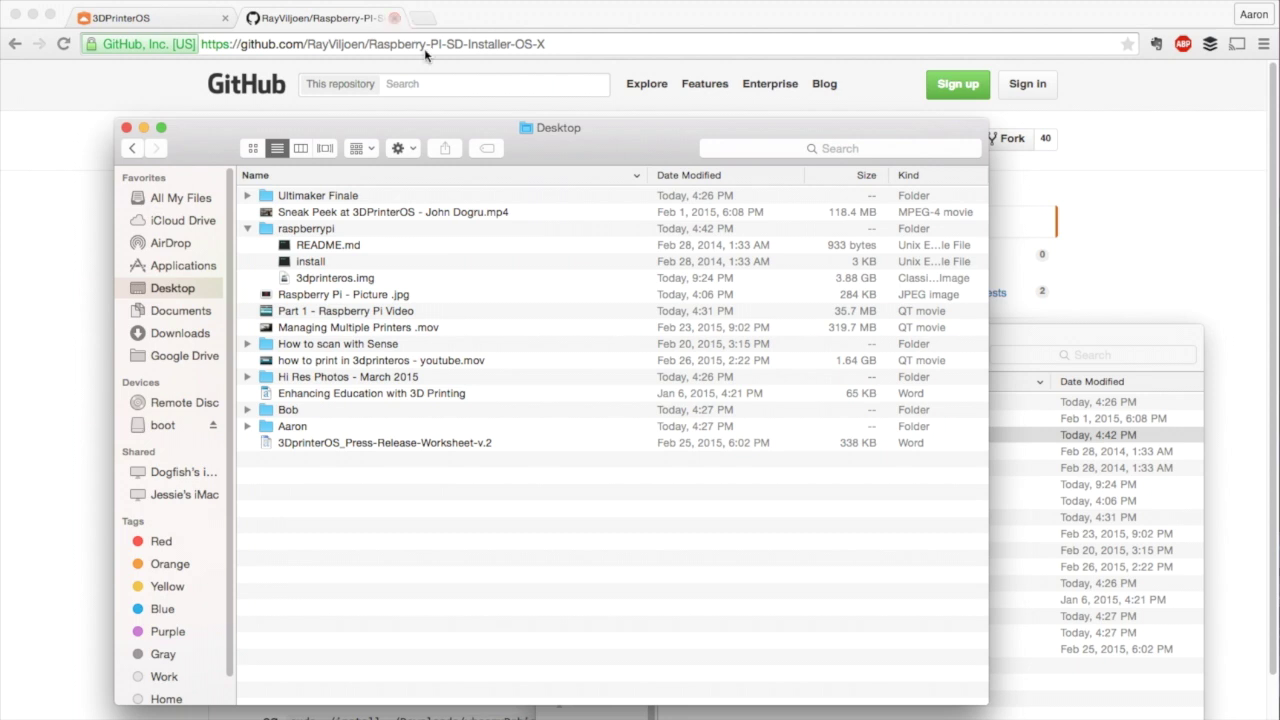
Launch Terminal from Applications > Utilities and centre its window
{"action": "left_click", "coordinate": [180, 266]}
{"action": "scroll", "coordinate": [343, 413], "scroll_direction": "down", "scroll_amount": 10}
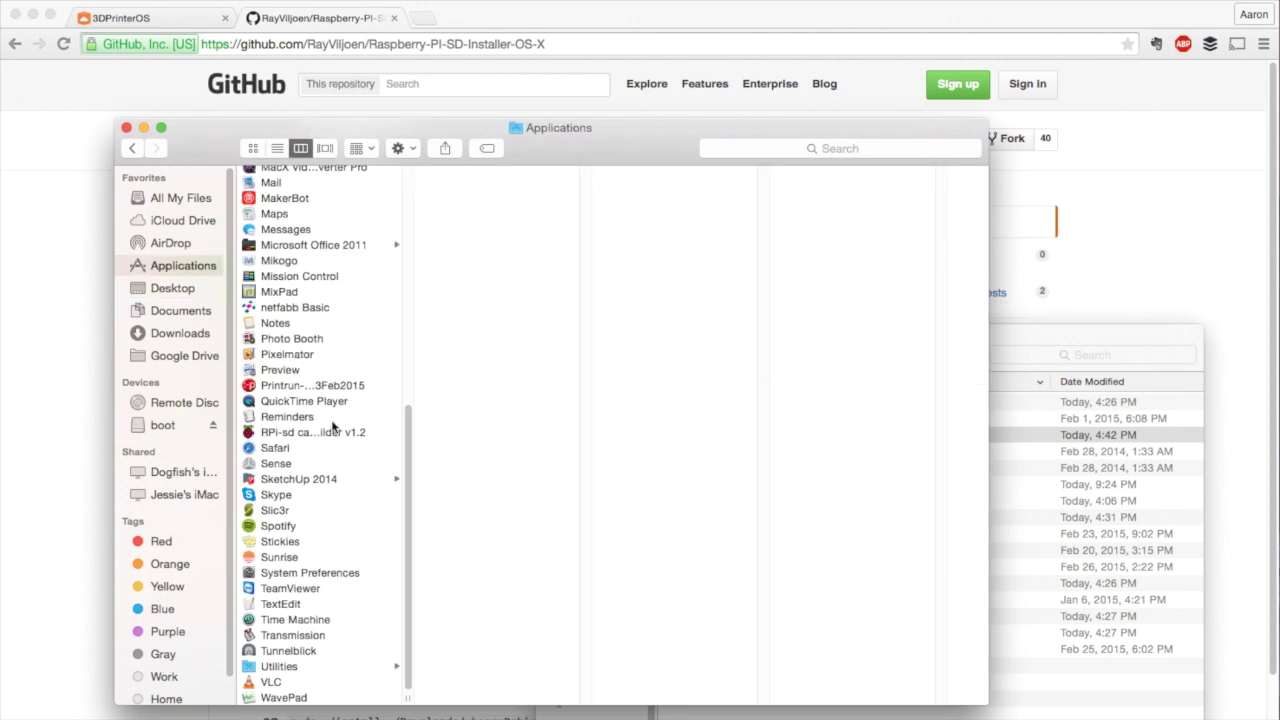
{"action": "left_click", "coordinate": [298, 666]}
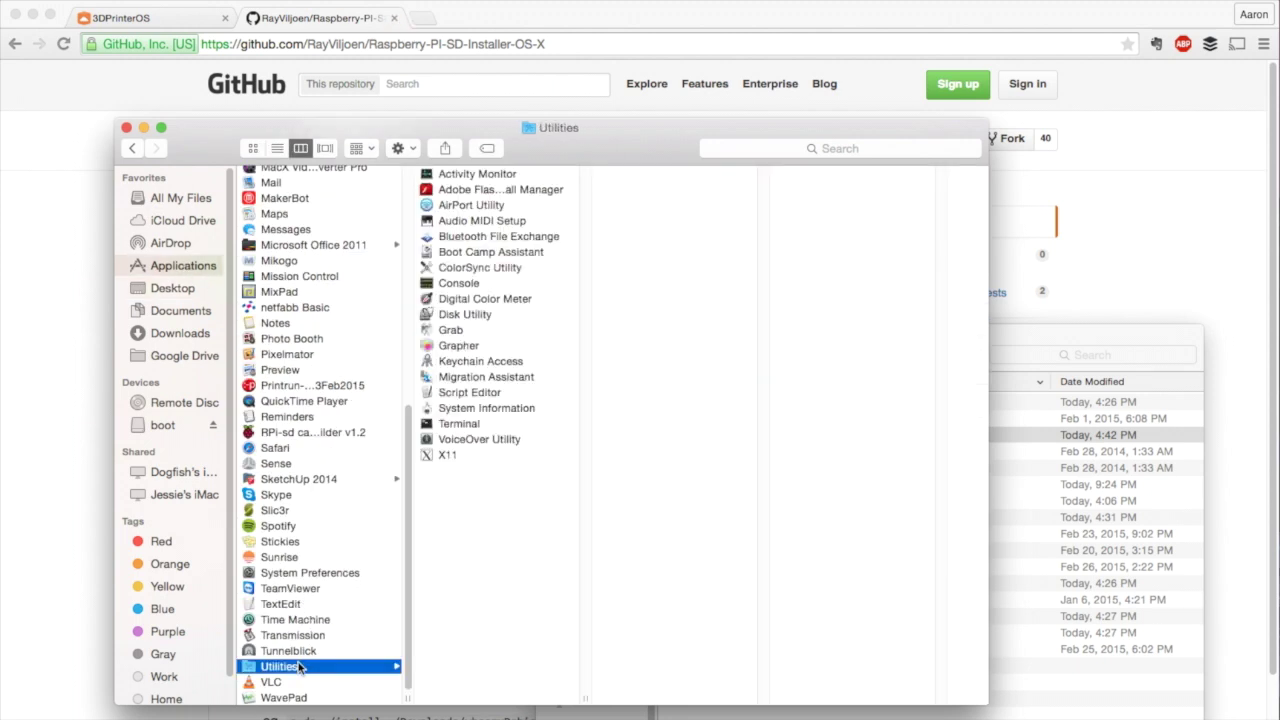
{"action": "left_click", "coordinate": [458, 425]}
{"action": "double_click", "coordinate": [457, 430]}
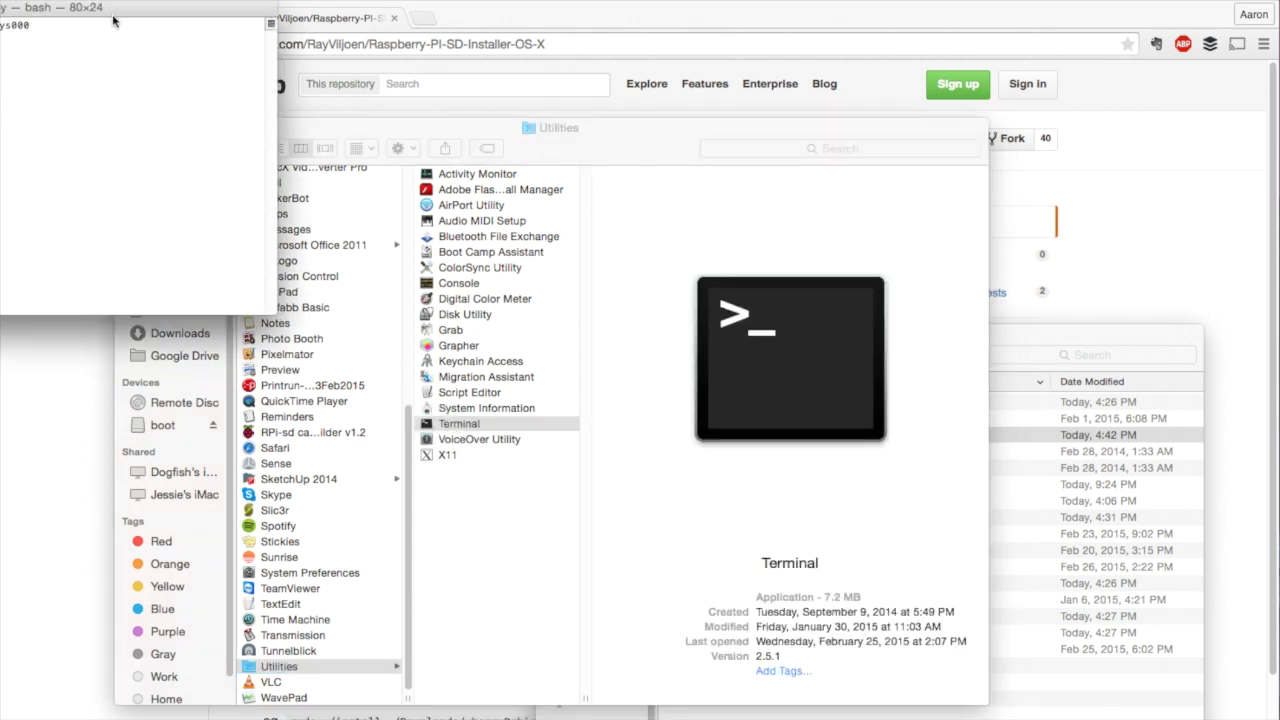
{"action": "left_click_drag", "start_coordinate": [112, 8], "coordinate": [510, 332]}
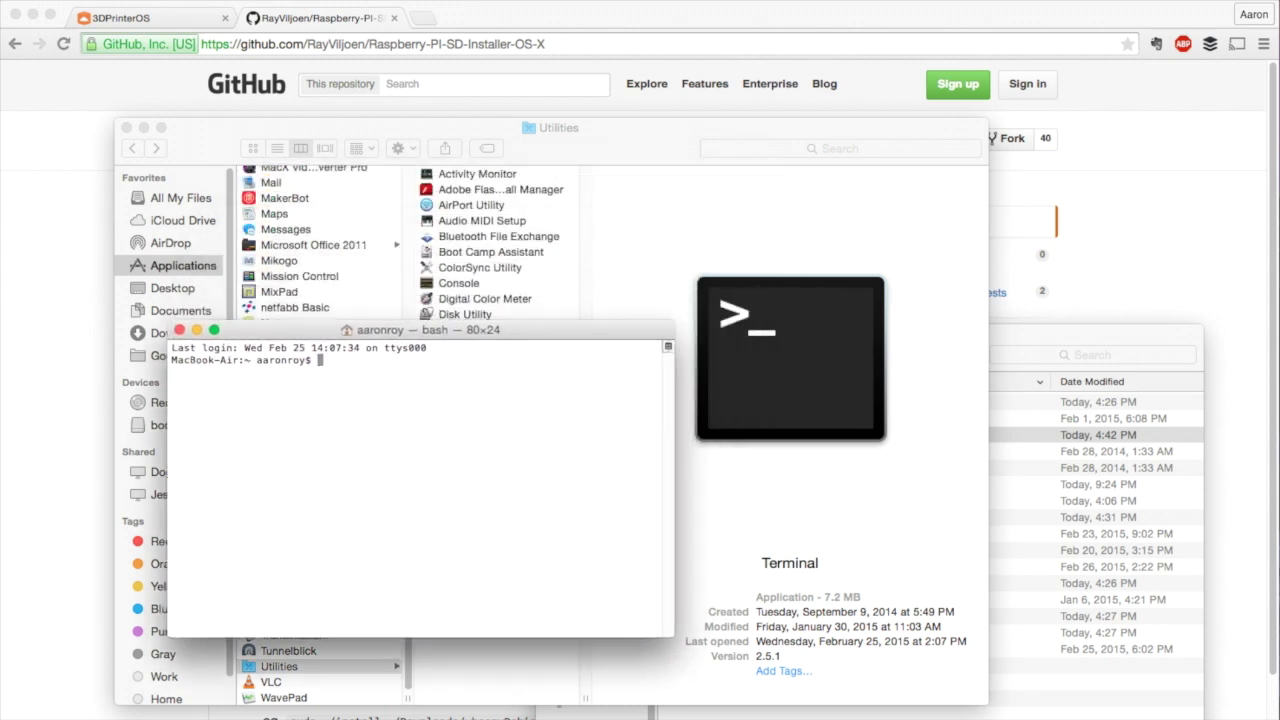
Change into desktop/raspberrypi with cd and type sudo ./install 3dprinteros.img
{"action": "type", "text": "cd desktop"}
{"action": "key", "text": "Return"}
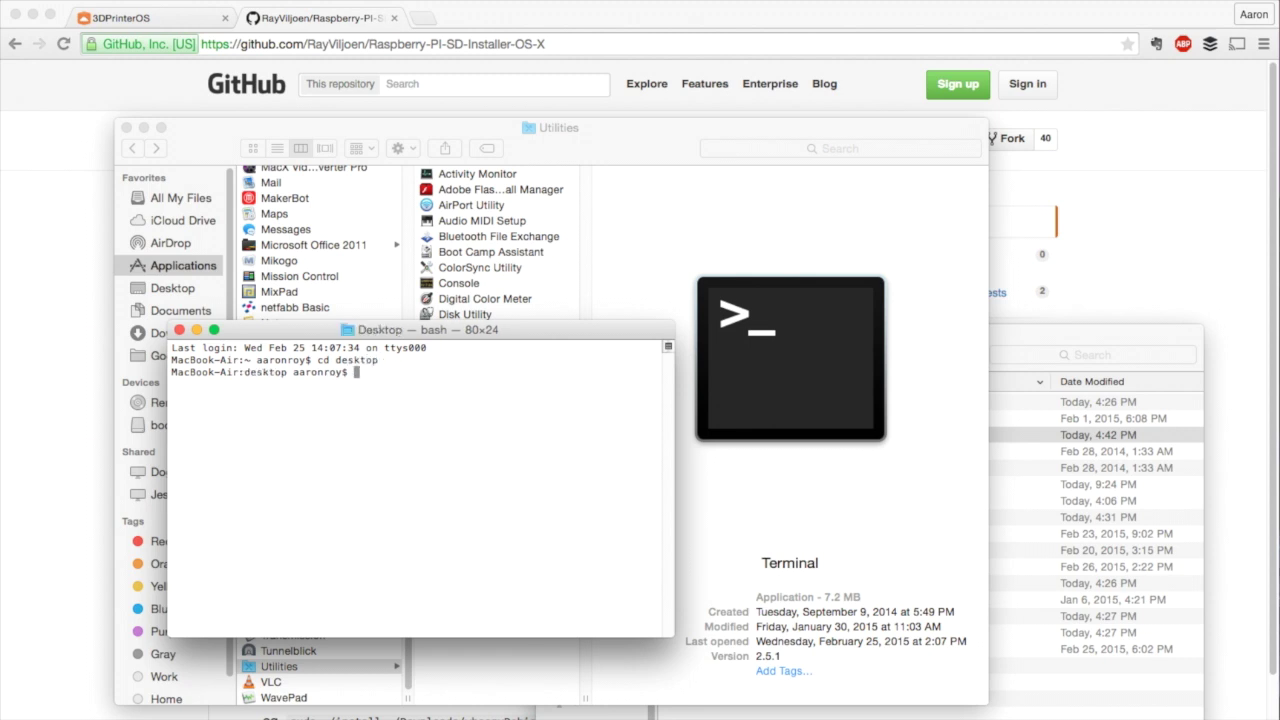
{"action": "type", "text": "cd raspberrypi"}
{"action": "key", "text": "Return"}
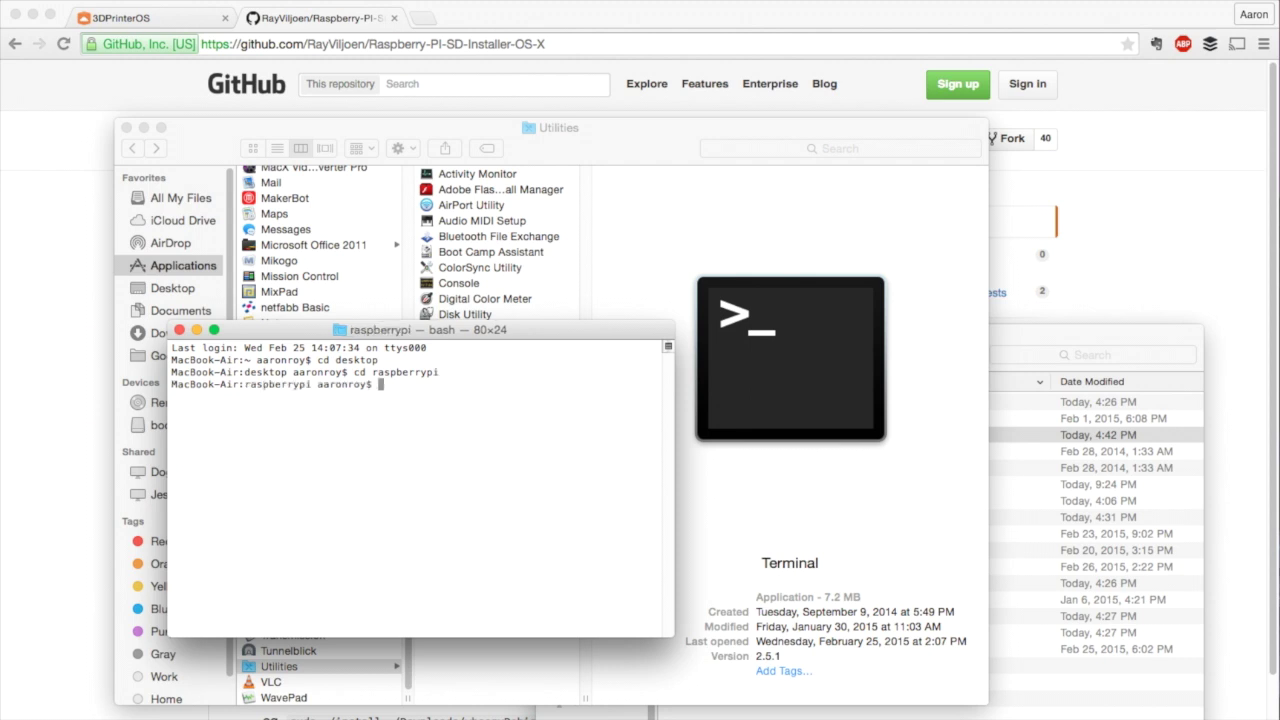
{"action": "type", "text": "sudo ./install 3dprinteros.img"}
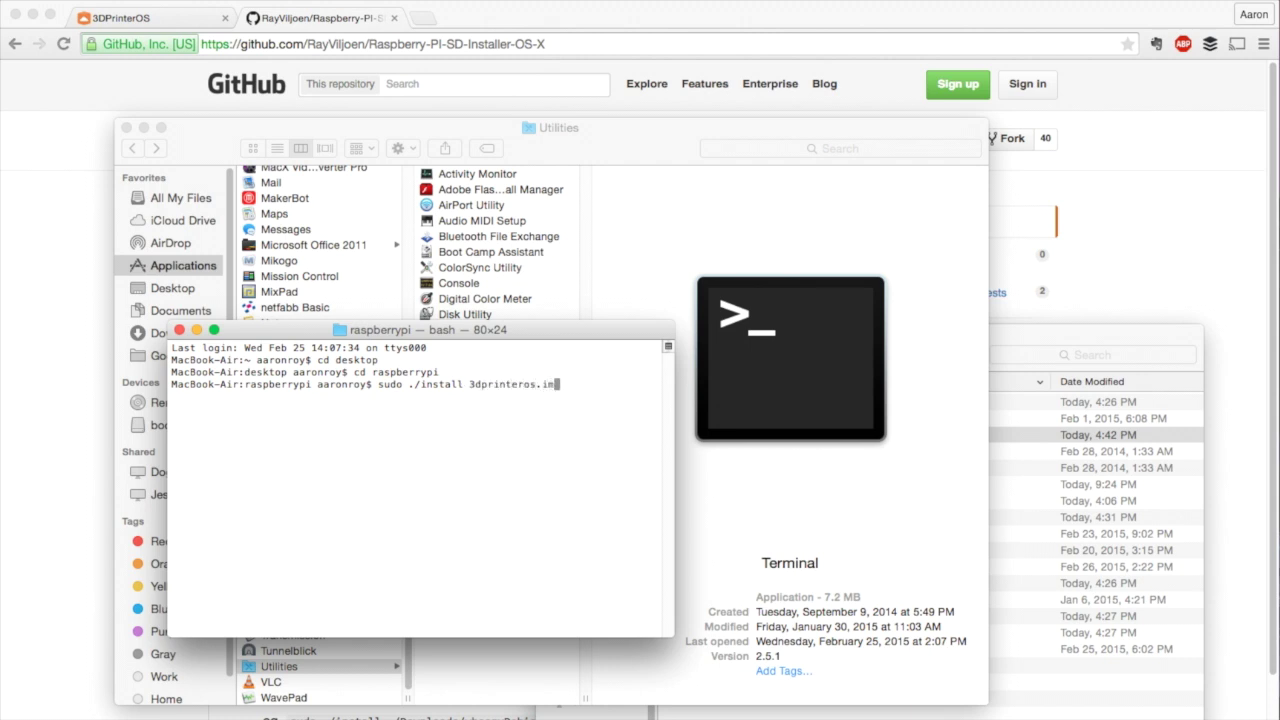
Run the install script with the administrator password and write the image to disk 5
{"action": "key", "text": "Return"}
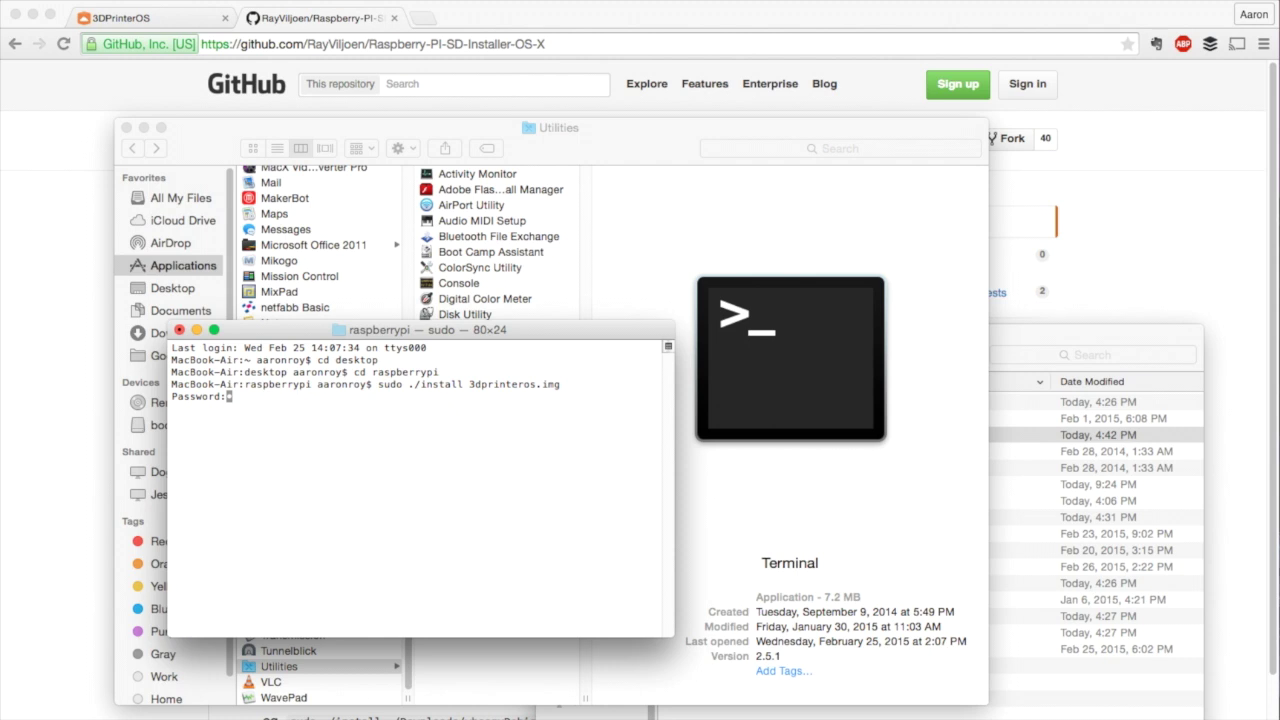
{"action": "key", "text": "Return"}
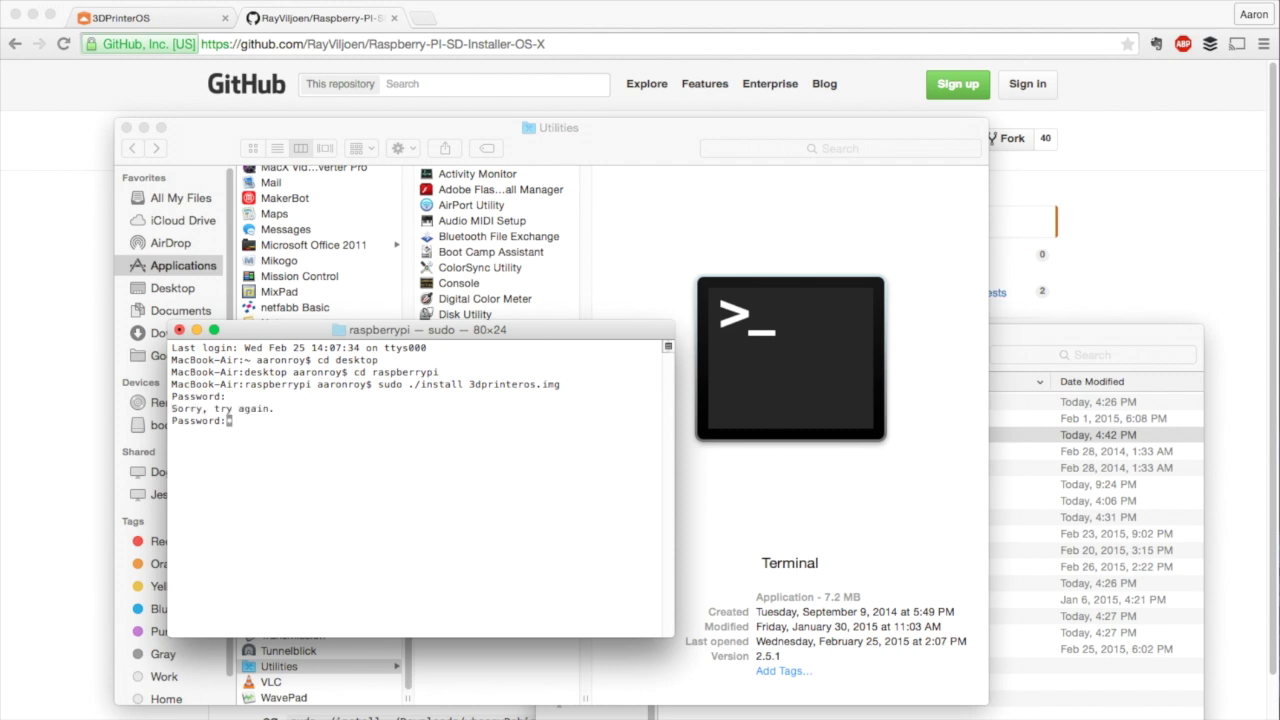
{"action": "key", "text": "Return"}
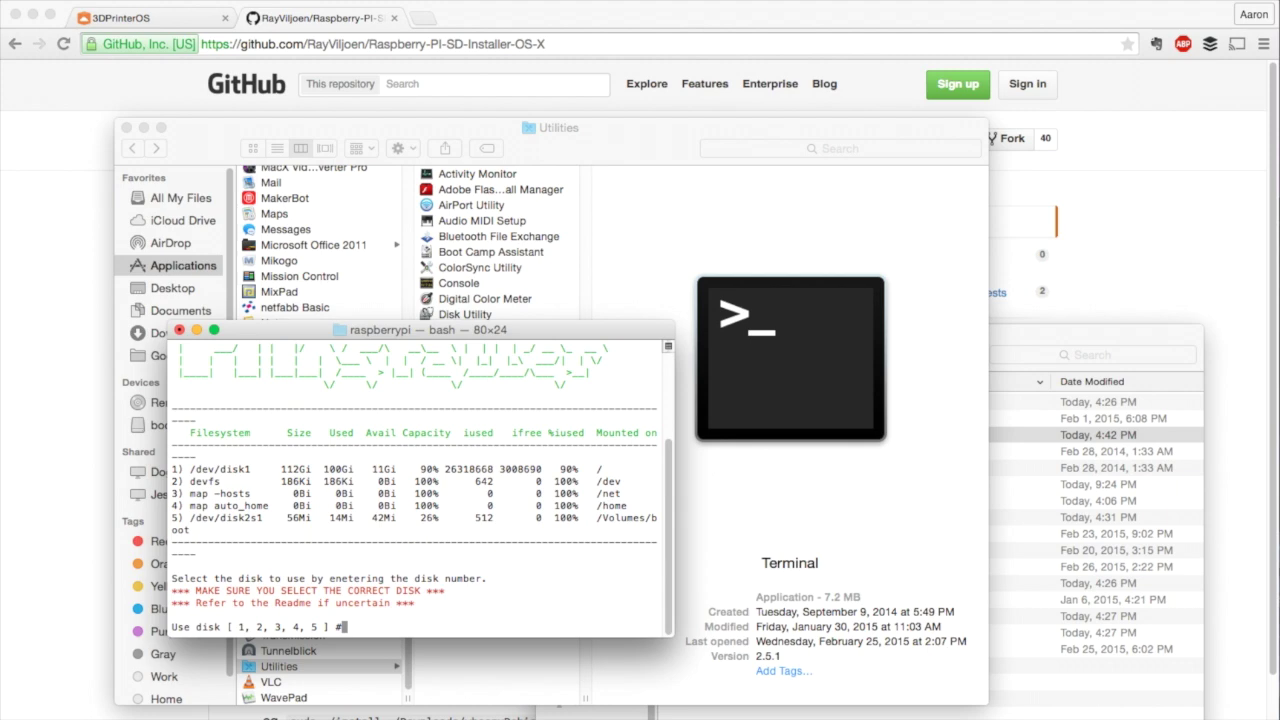
{"action": "type", "text": "5"}
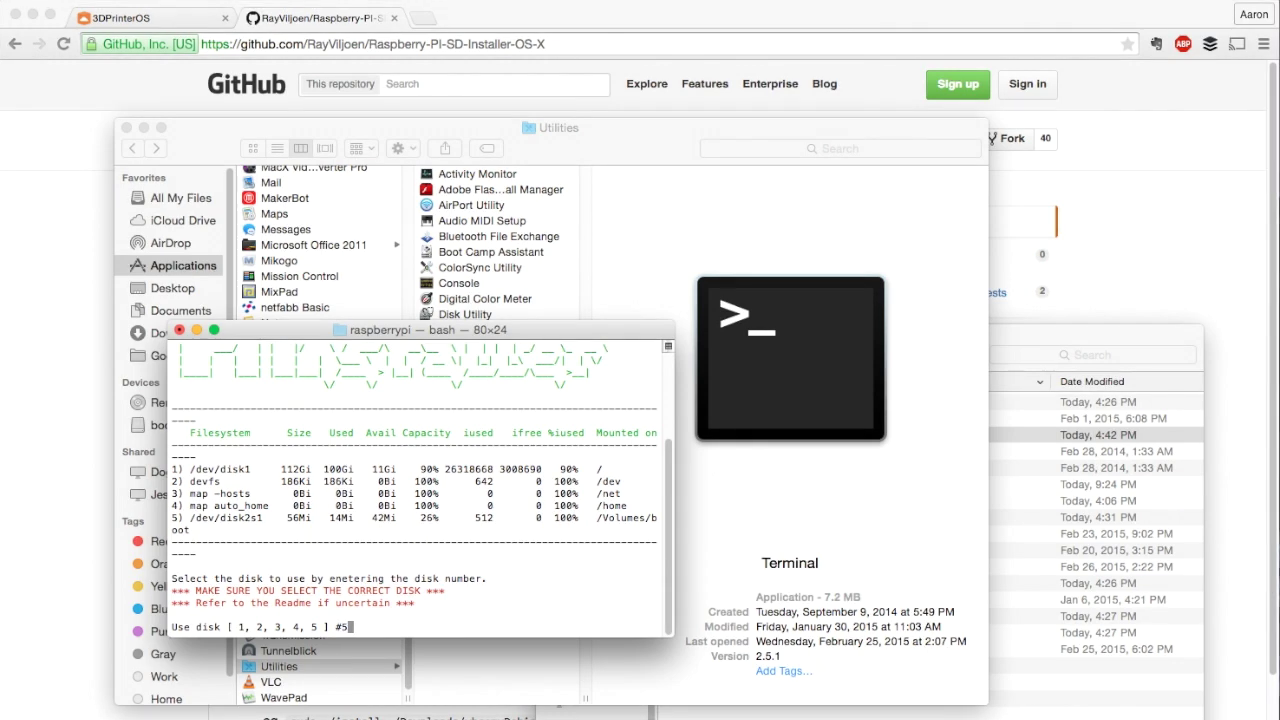
{"action": "key", "text": "Return"}
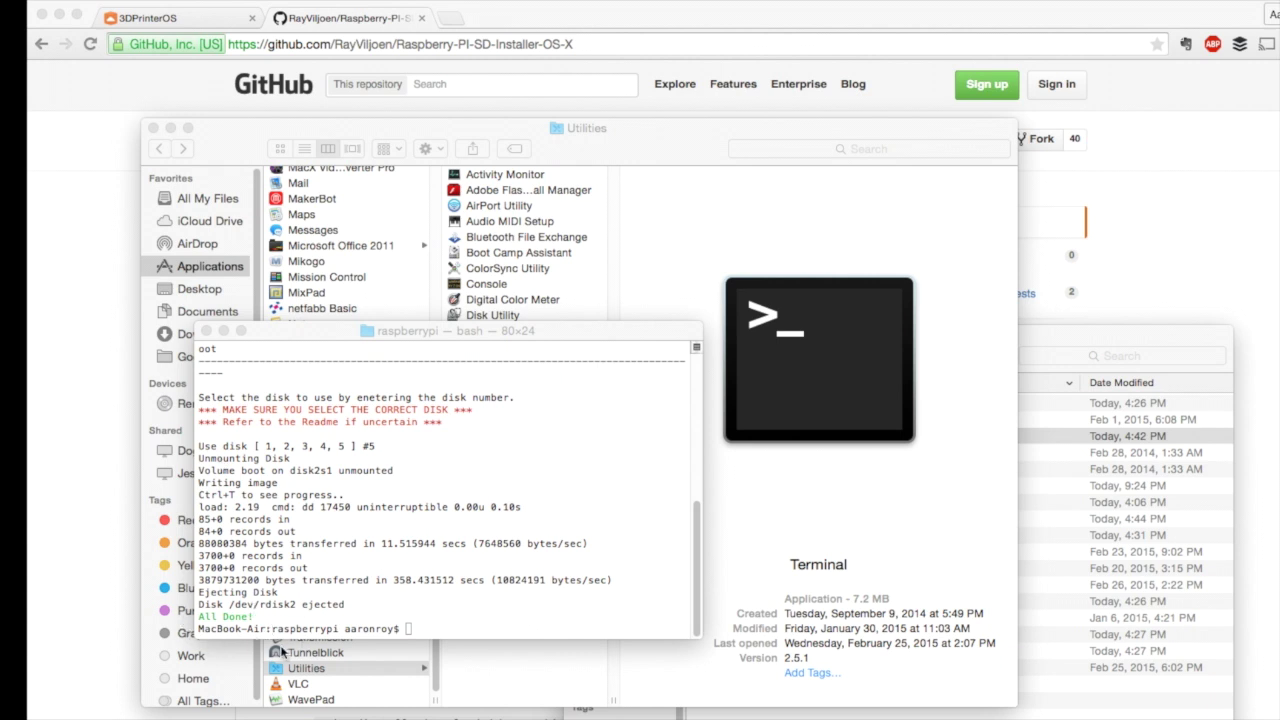
Close the Terminal window and the Utilities folder window after All Done
{"action": "left_click", "coordinate": [270, 332]}
{"action": "left_click", "coordinate": [206, 331]}
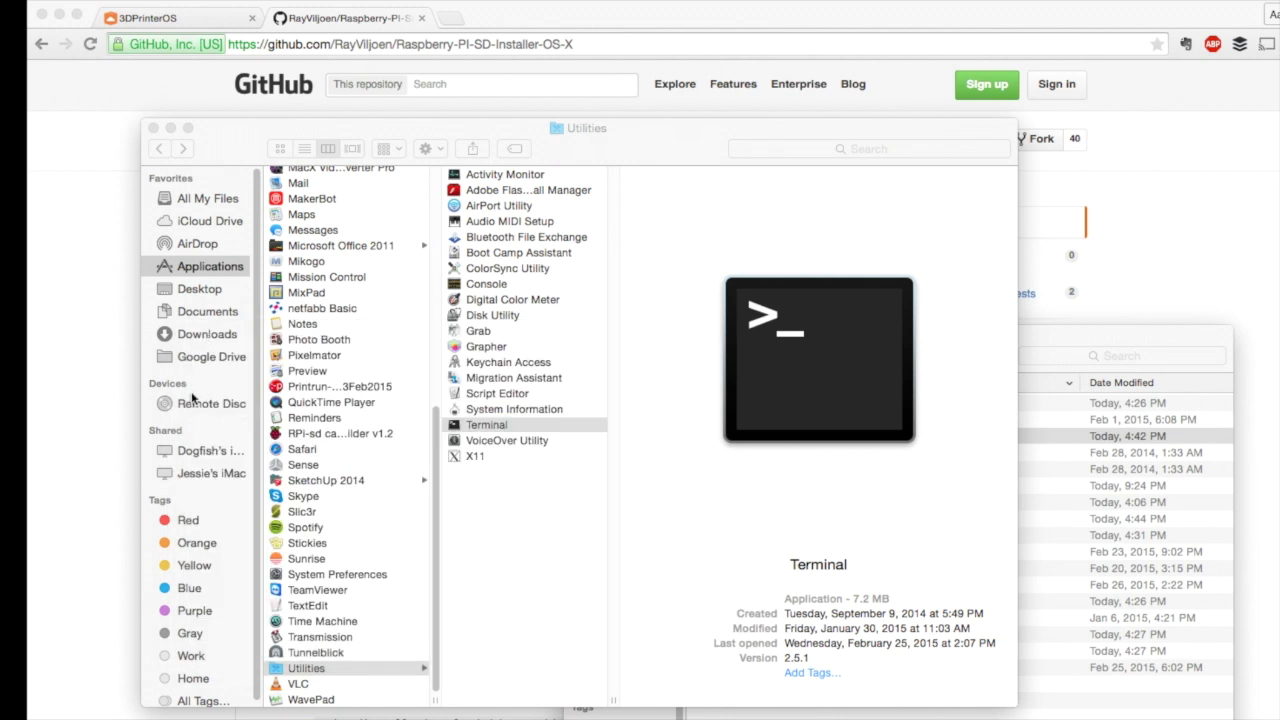
{"action": "left_click", "coordinate": [153, 128]}
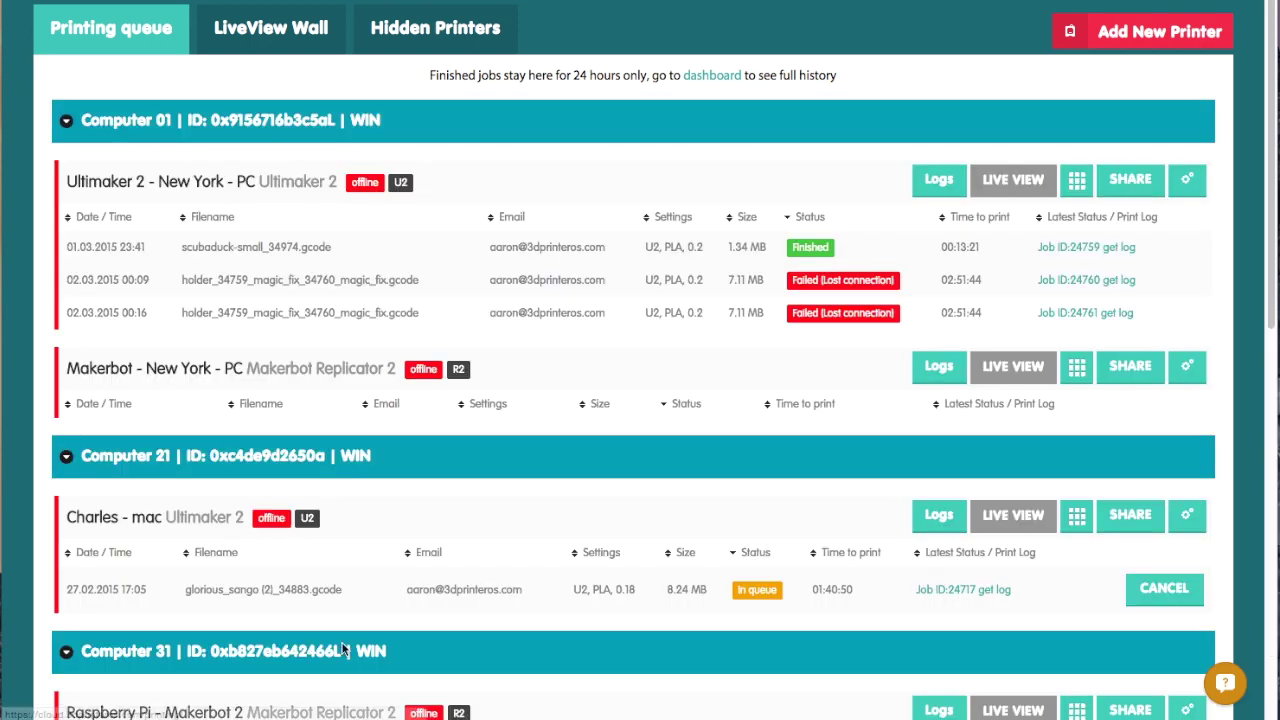
Collapse the Computer 01, 21, 31 and 61 groups, leaving Computer 51's printers visible
{"action": "left_click", "coordinate": [69, 123]}
{"action": "left_click", "coordinate": [67, 172]}
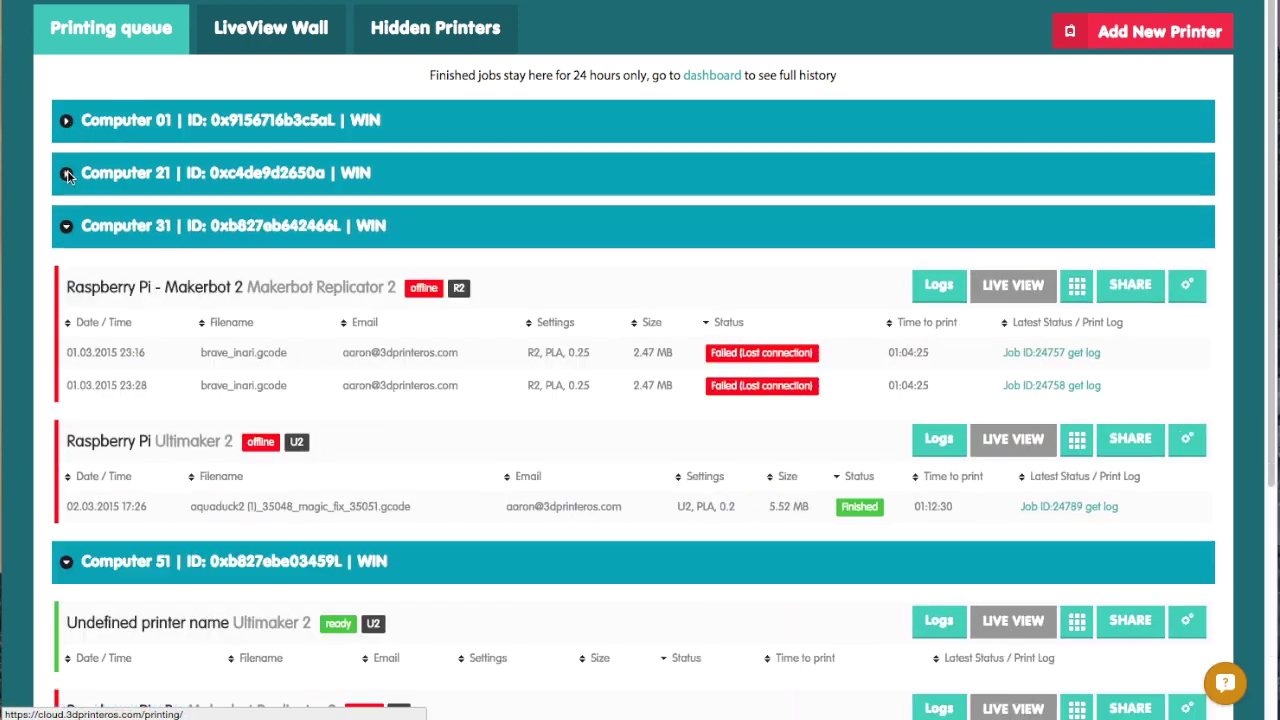
{"action": "left_click", "coordinate": [67, 228]}
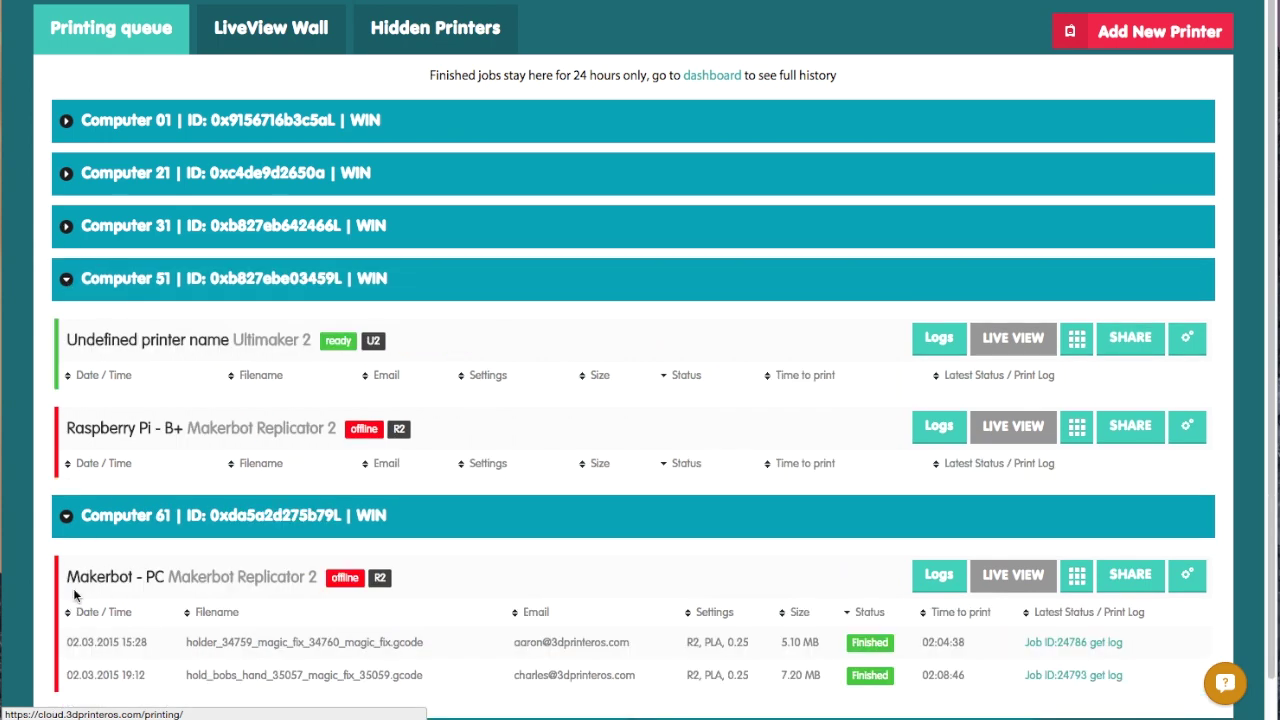
{"action": "left_click", "coordinate": [62, 518]}
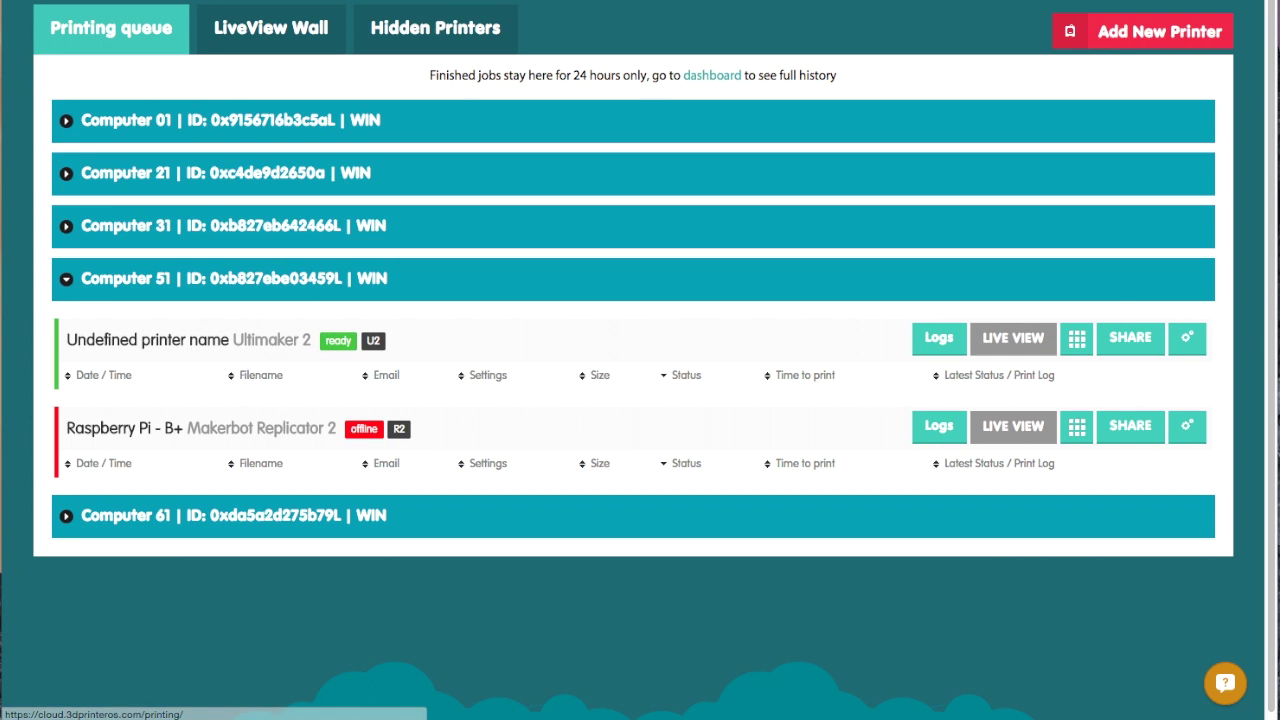
{"action": "left_click", "coordinate": [1187, 339]}
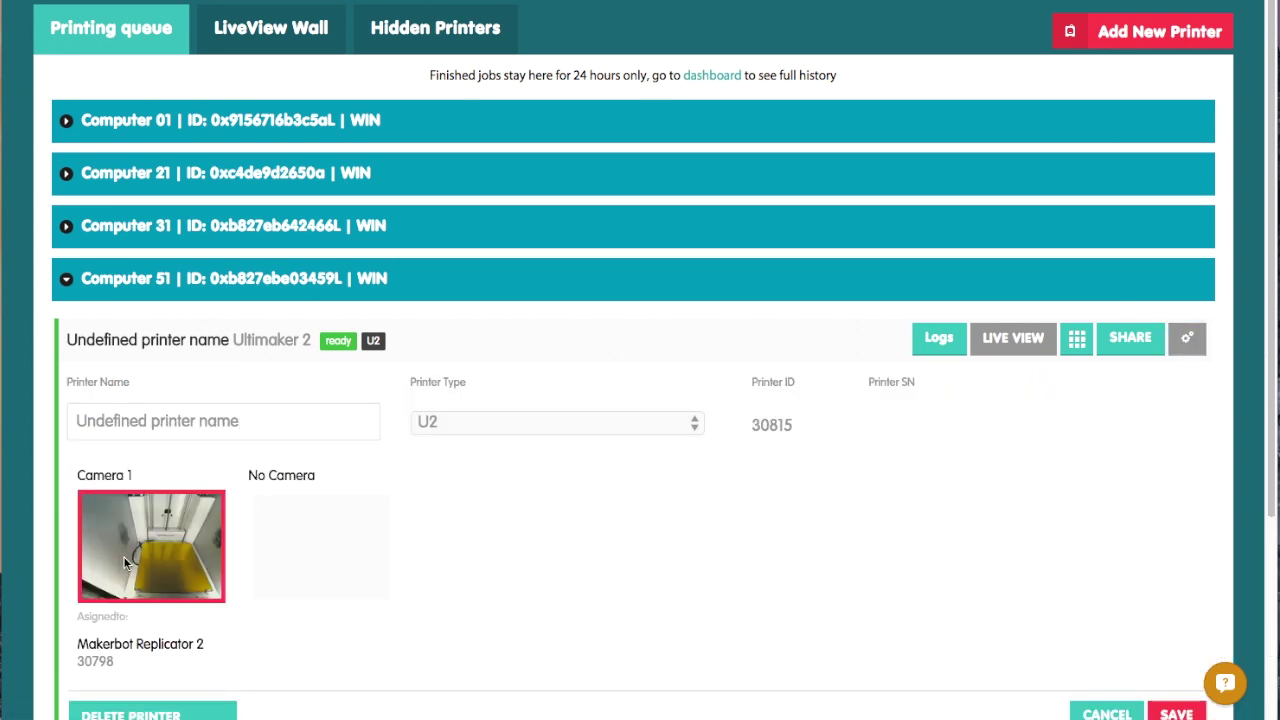
Replace the Printer Name 'Undefined printer name' with 'Raspberry Pi - Ultimaker' and save
{"action": "scroll", "coordinate": [452, 602], "scroll_direction": "down", "scroll_amount": 1}
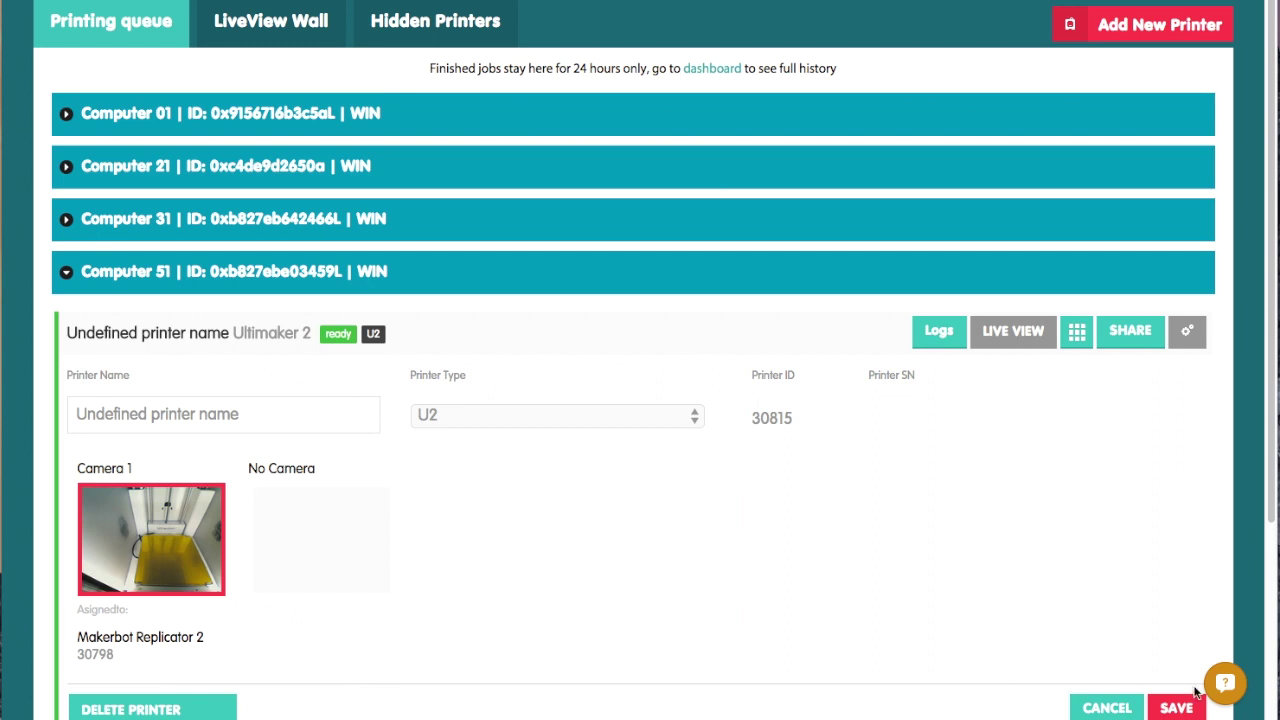
{"action": "triple_click", "coordinate": [197, 413]}
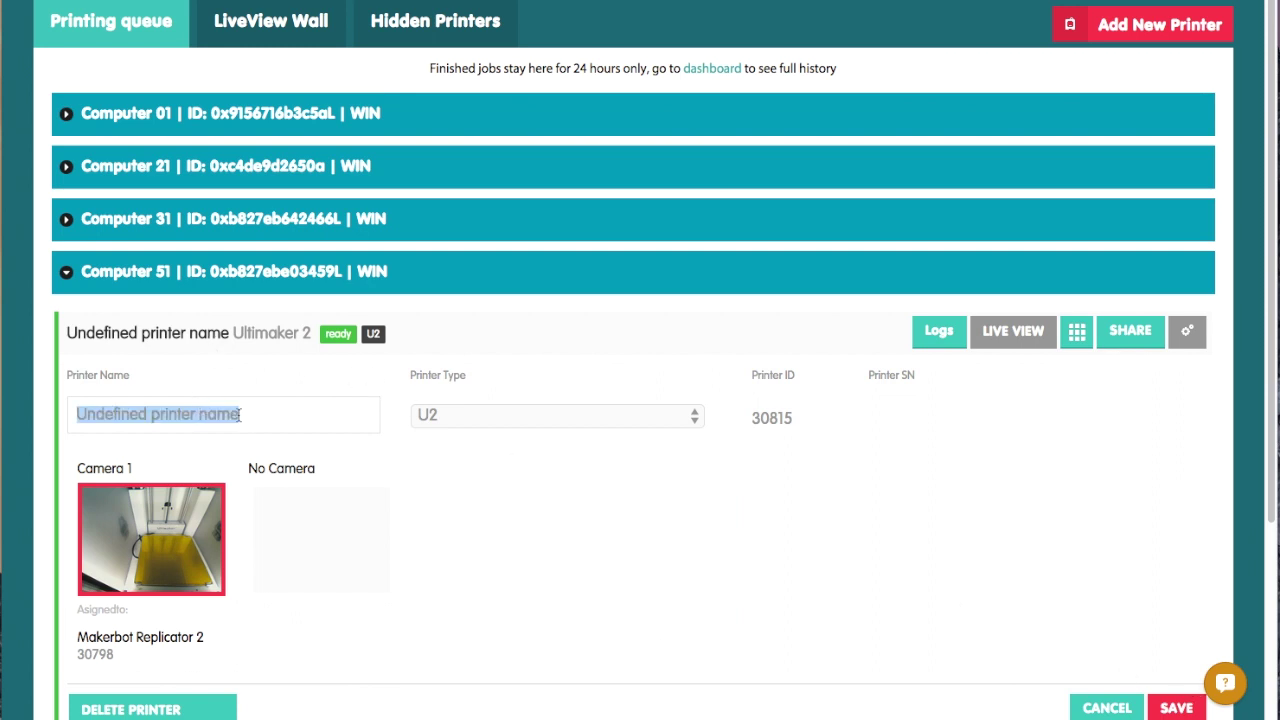
{"action": "type", "text": "Raspberry "}
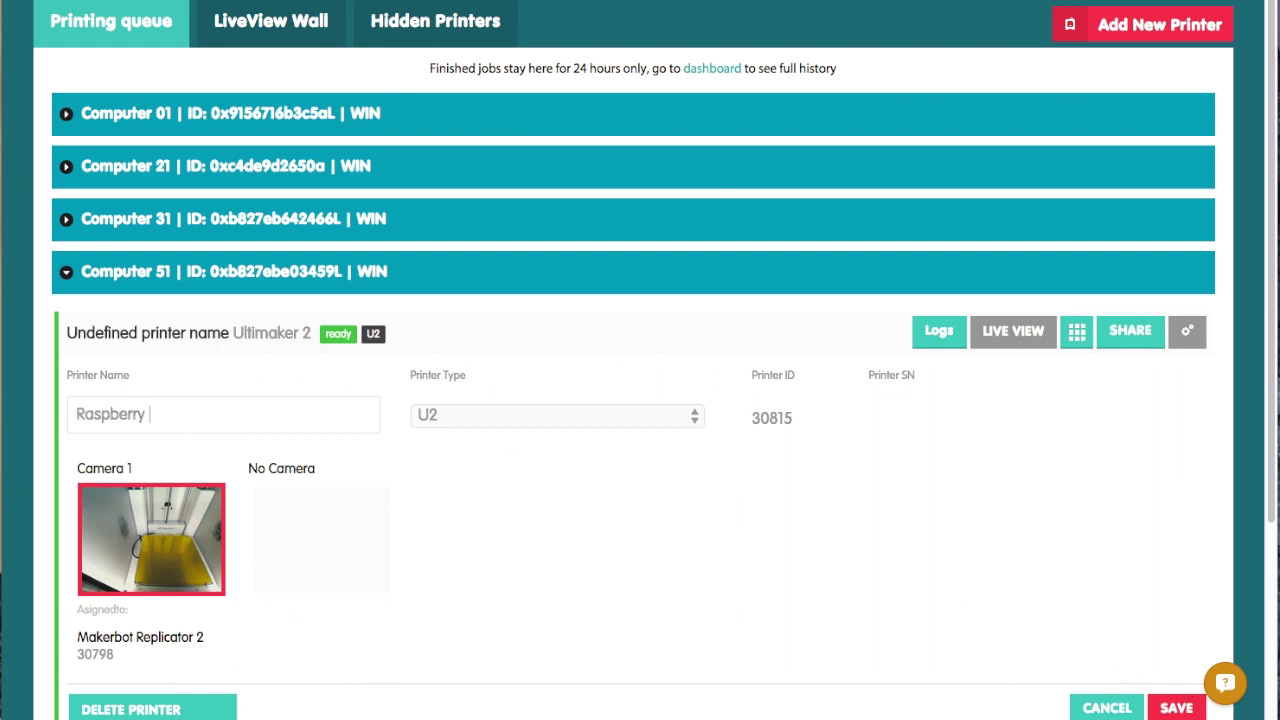
{"action": "type", "text": "Pi - Ultimaker"}
{"action": "left_click", "coordinate": [1163, 708]}
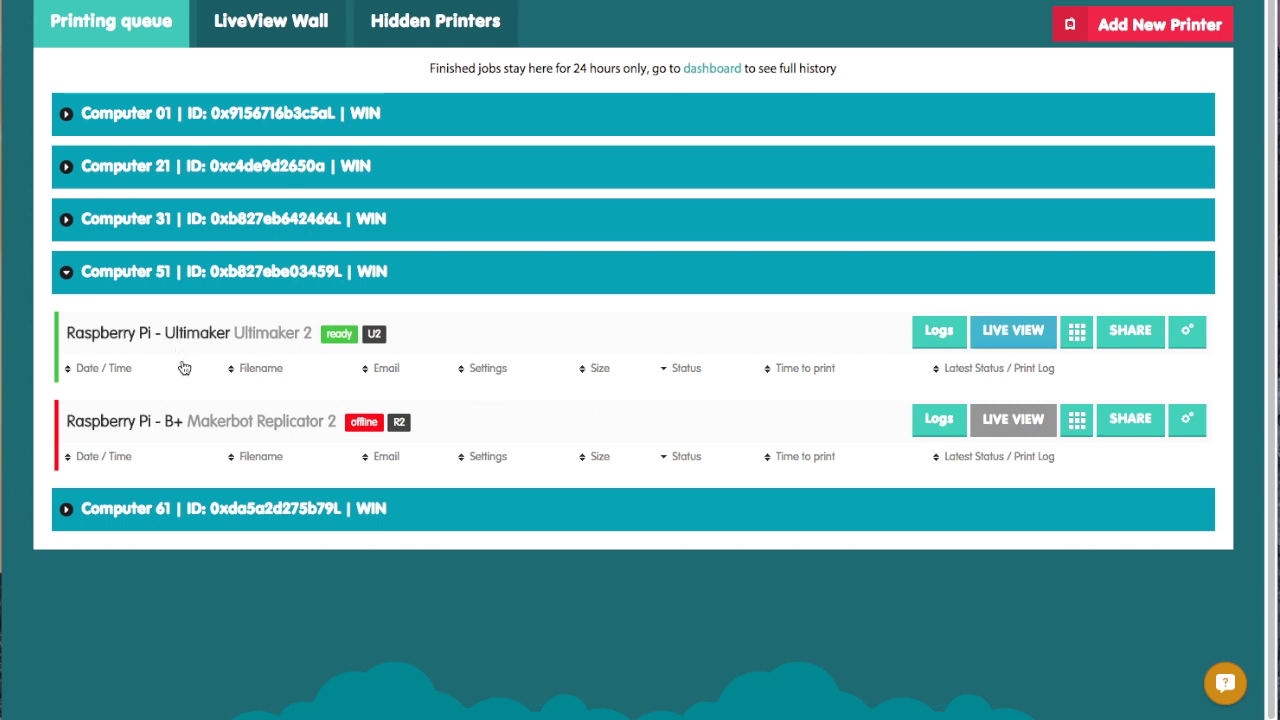
Open the raspberry_pi_logo project in My Projects and bring up slicing for the repaired file
{"action": "left_click", "coordinate": [241, 1]}
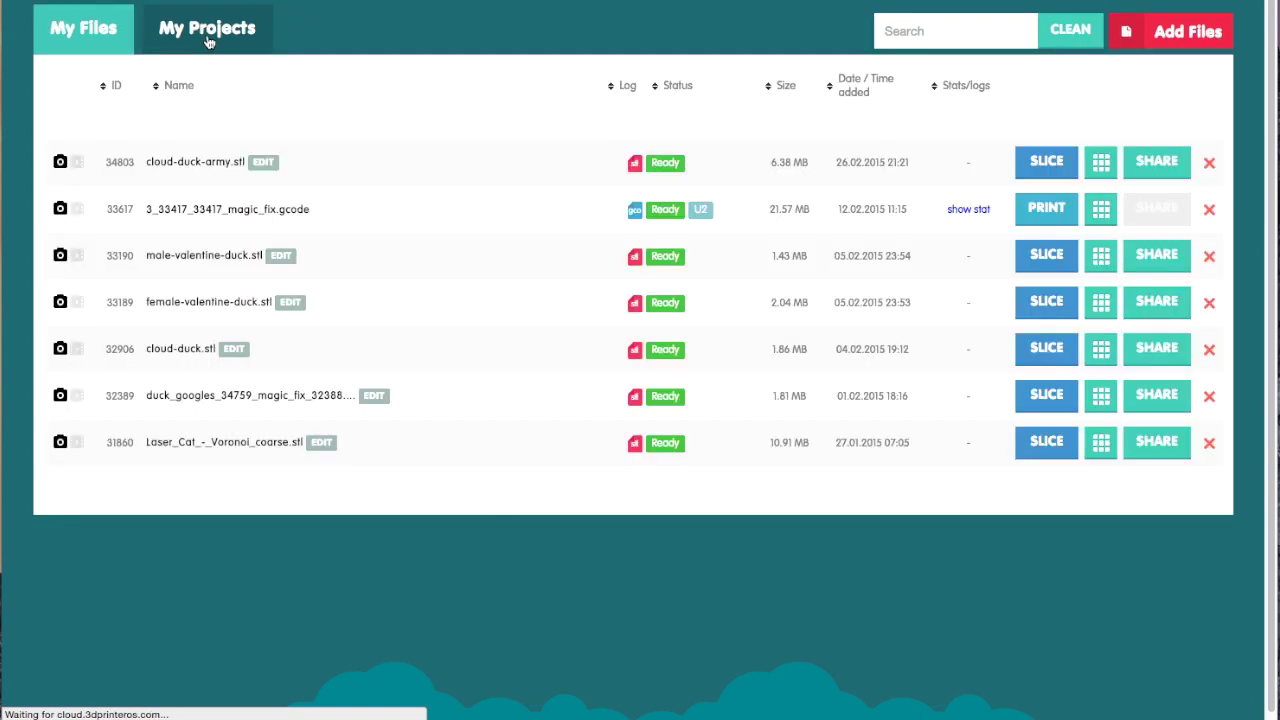
{"action": "left_click", "coordinate": [209, 38]}
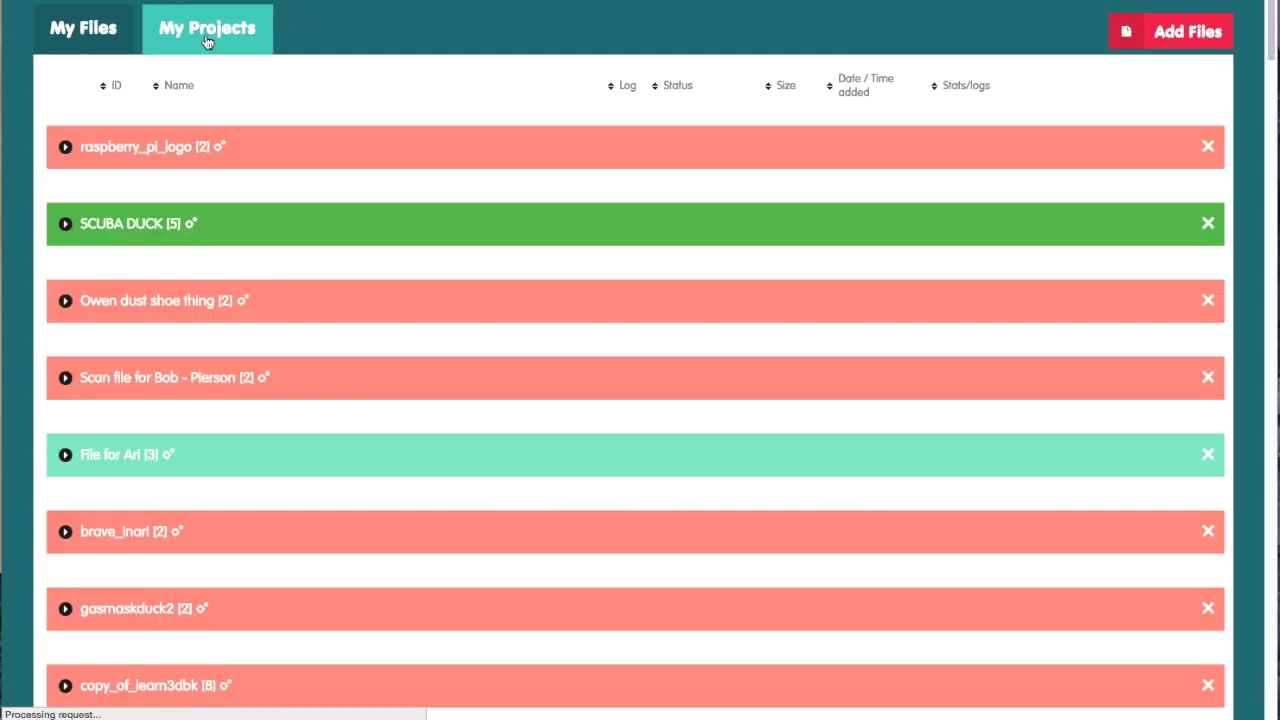
{"action": "left_click", "coordinate": [66, 148]}
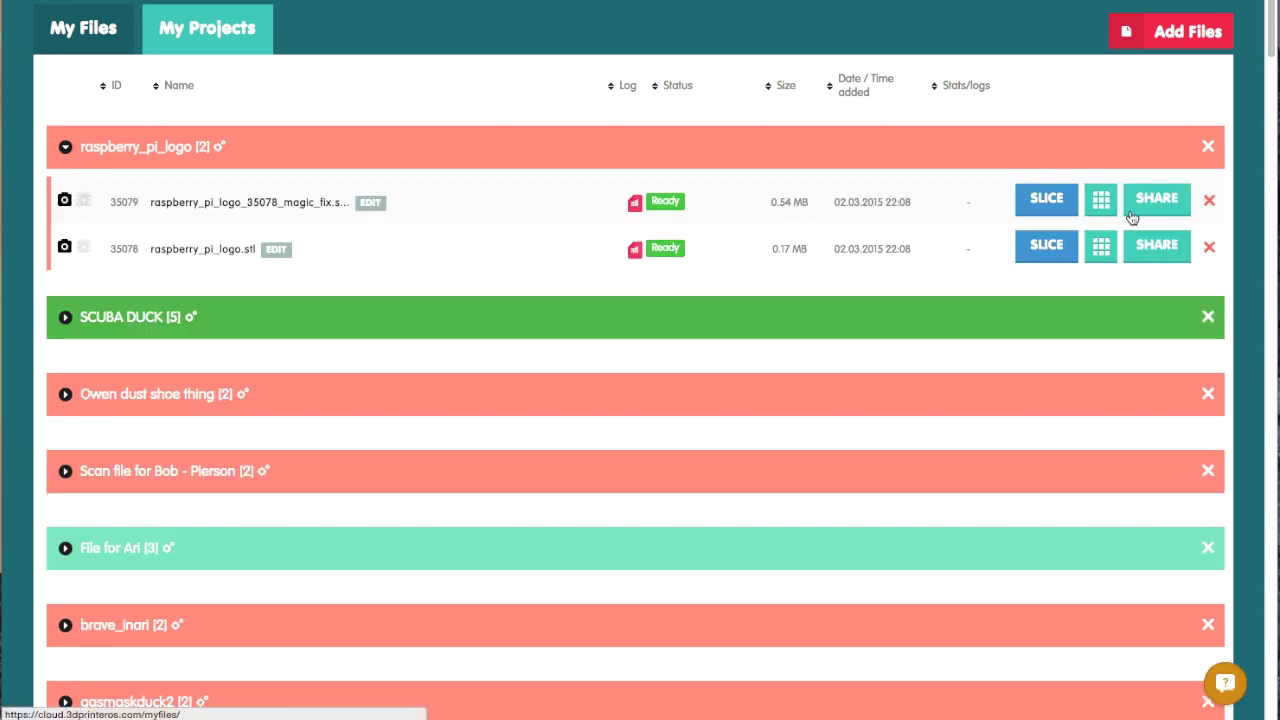
{"action": "mouse_move", "coordinate": [1043, 205]}
{"action": "left_click", "coordinate": [1043, 205]}
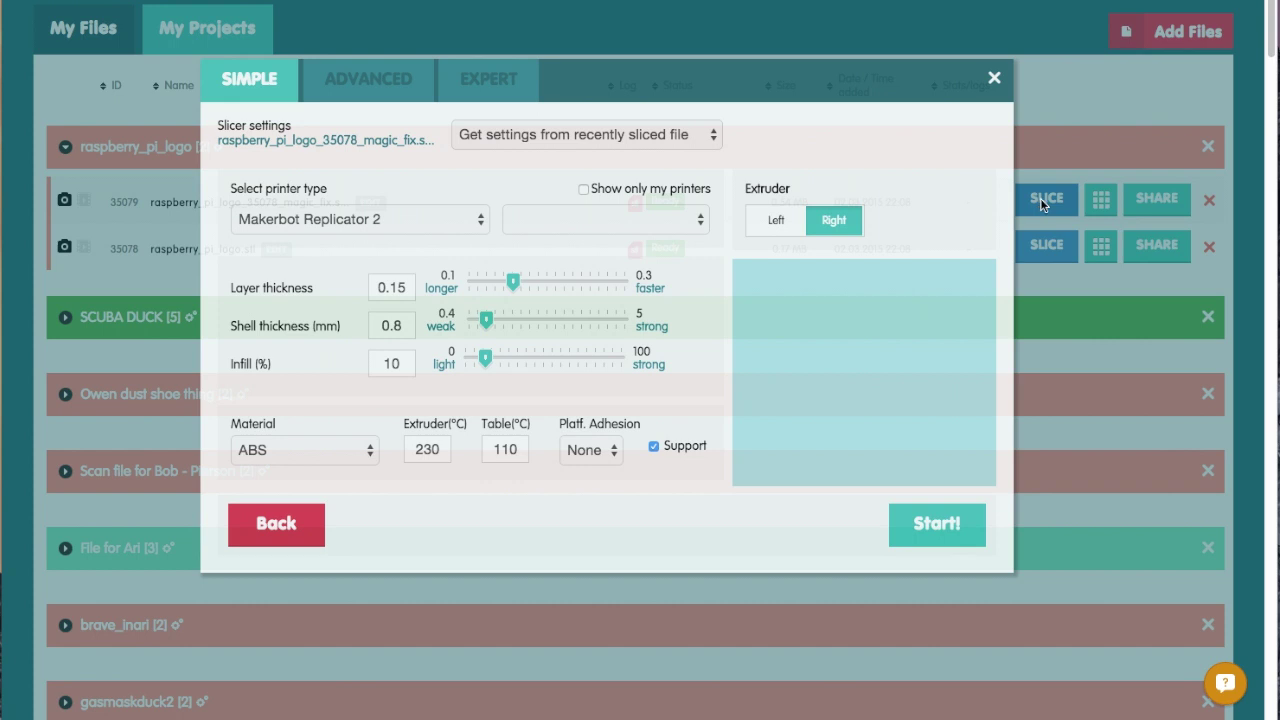
Slice with printer Ultimaker2, PLA material, 15% infill and 0.2 layer thickness
{"action": "left_click", "coordinate": [431, 224]}
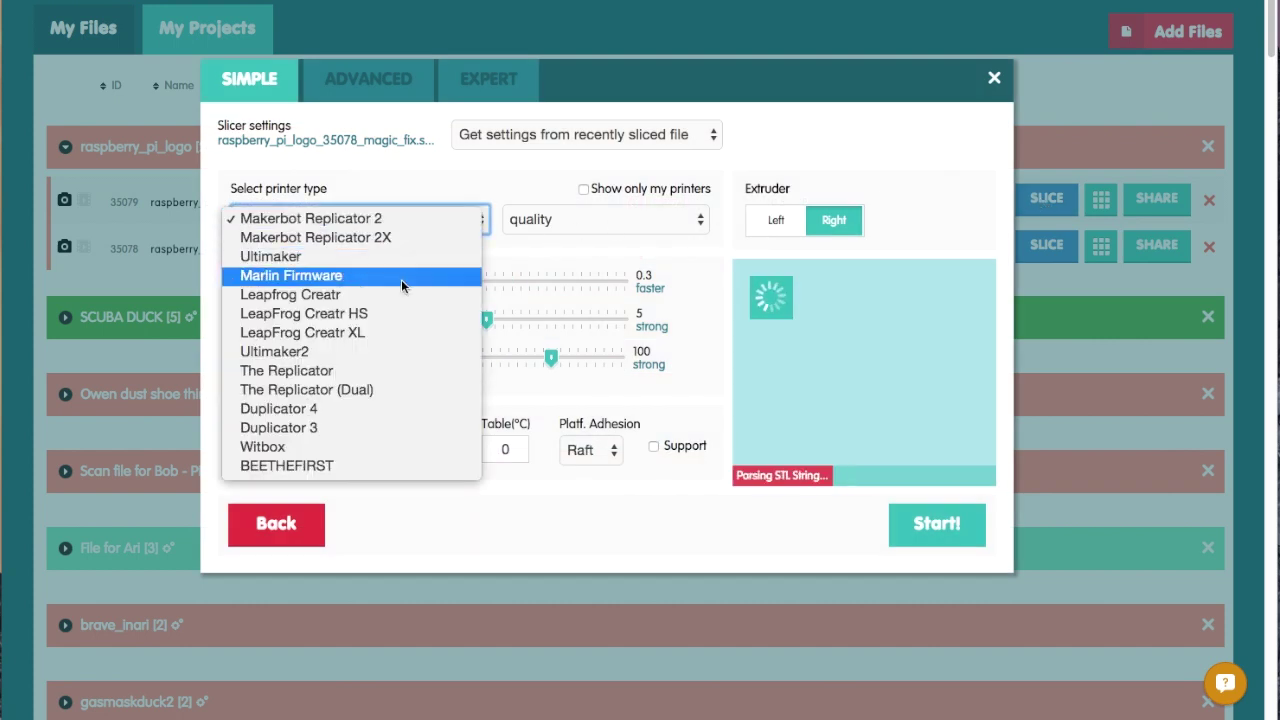
{"action": "left_click", "coordinate": [367, 364]}
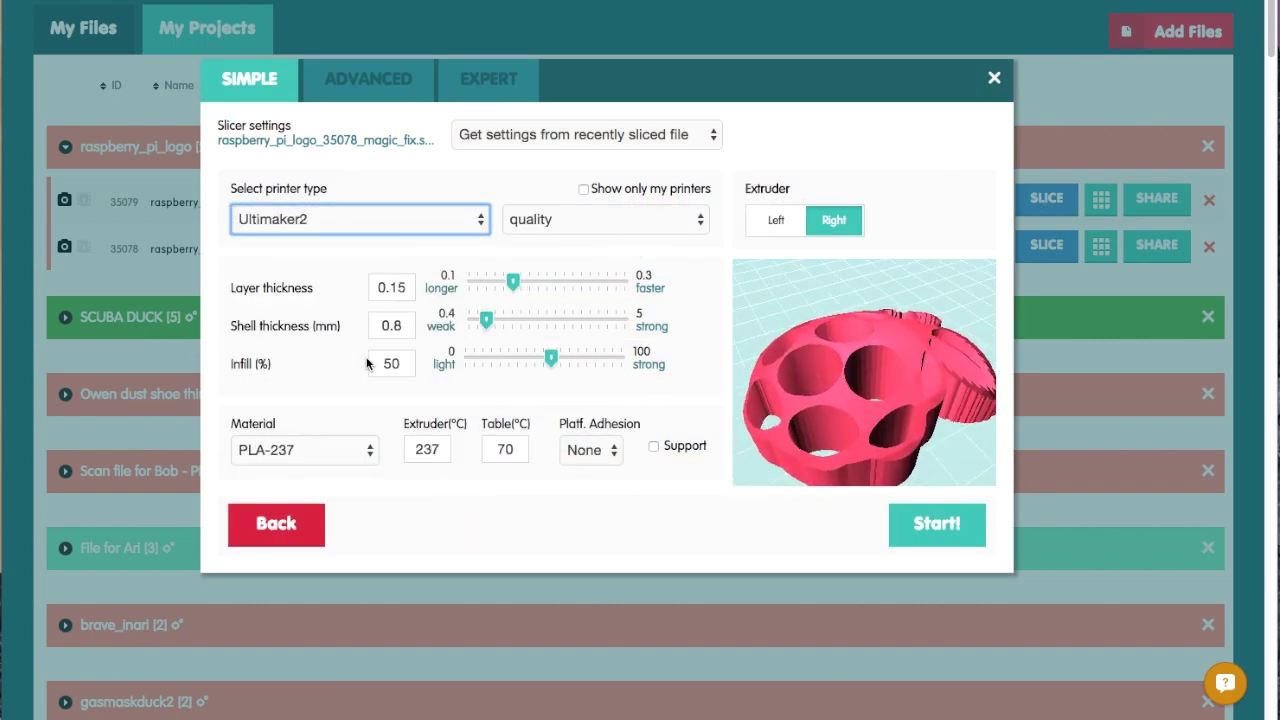
{"action": "left_click", "coordinate": [372, 449]}
{"action": "left_click", "coordinate": [339, 432]}
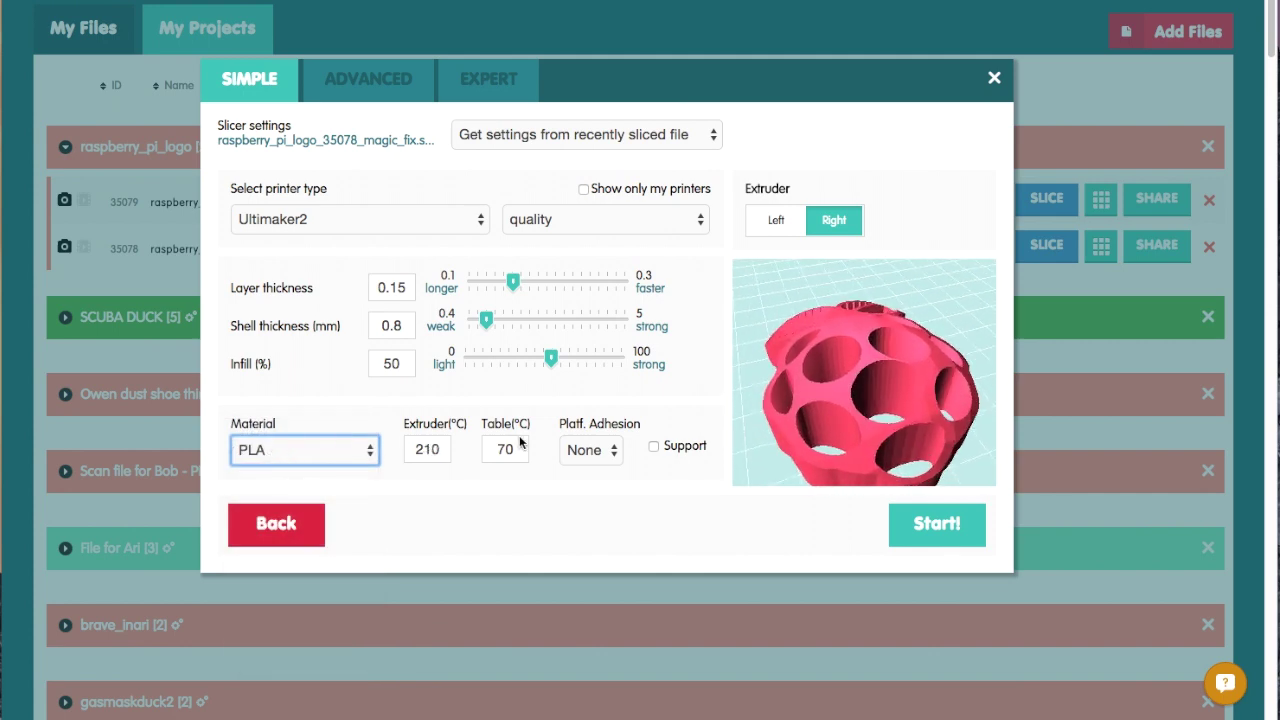
{"action": "left_click_drag", "start_coordinate": [551, 358], "coordinate": [484, 359]}
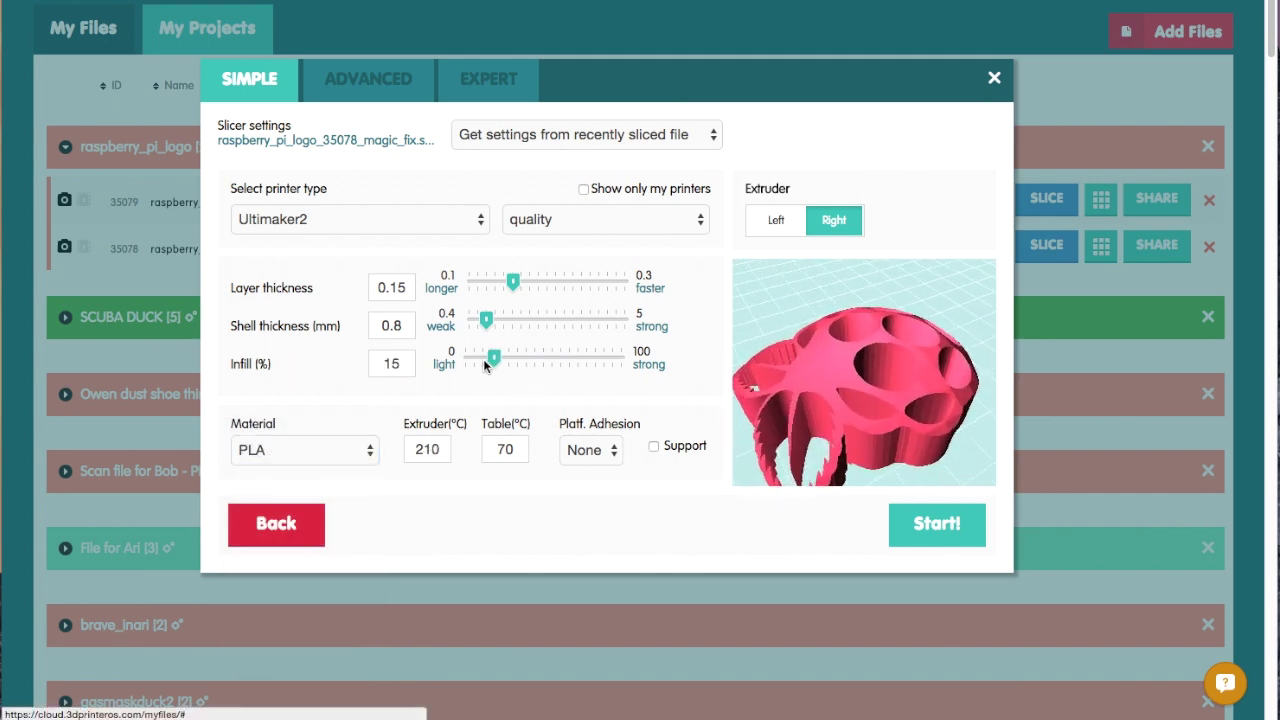
{"action": "left_click", "coordinate": [400, 288]}
{"action": "key", "text": "BackSpace"}
{"action": "key", "text": "BackSpace"}
{"action": "type", "text": "2"}
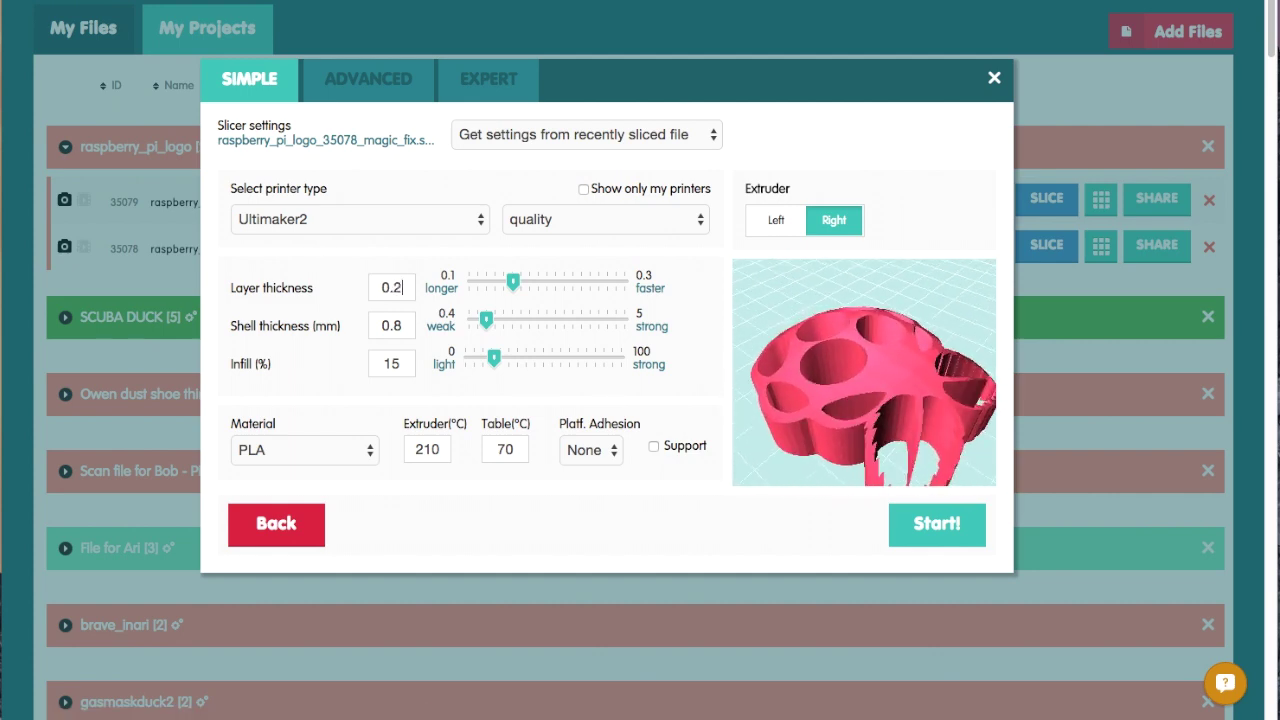
{"action": "left_click", "coordinate": [929, 527]}
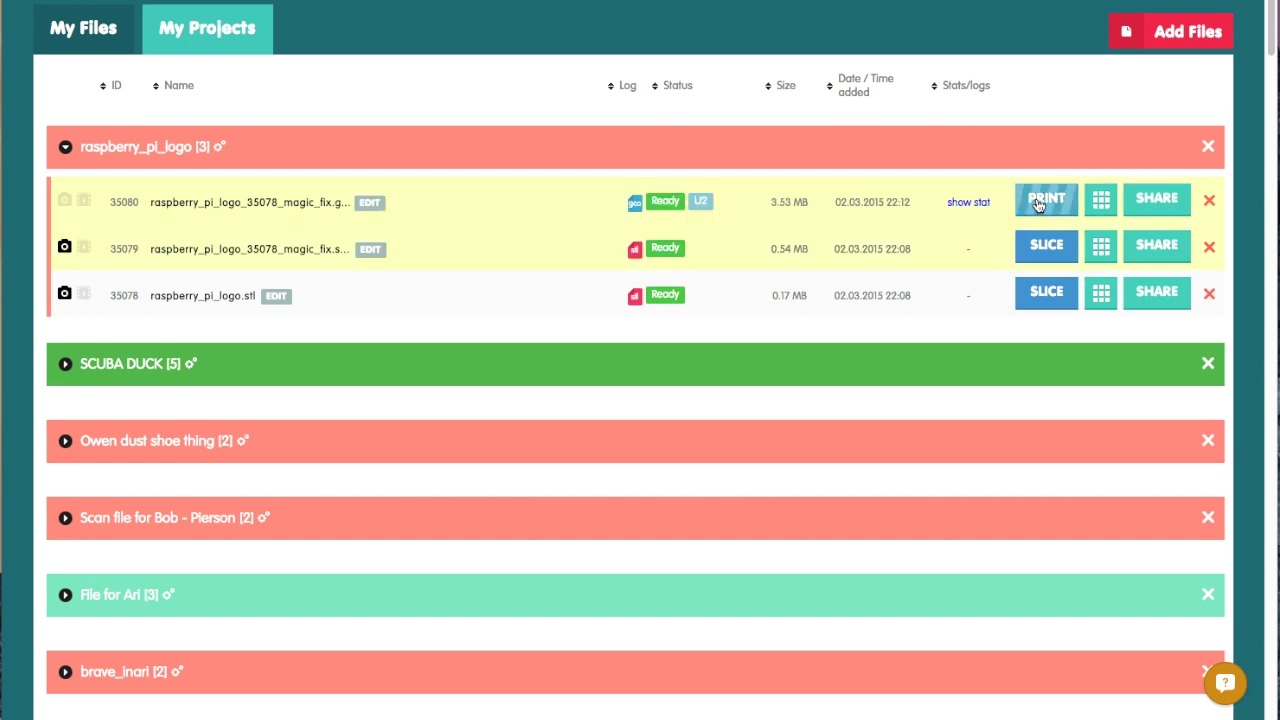
Print the sliced raspberry_pi_logo gcode on Raspberry Pi - Ultimaker, continuing in the background
{"action": "left_click", "coordinate": [1044, 202]}
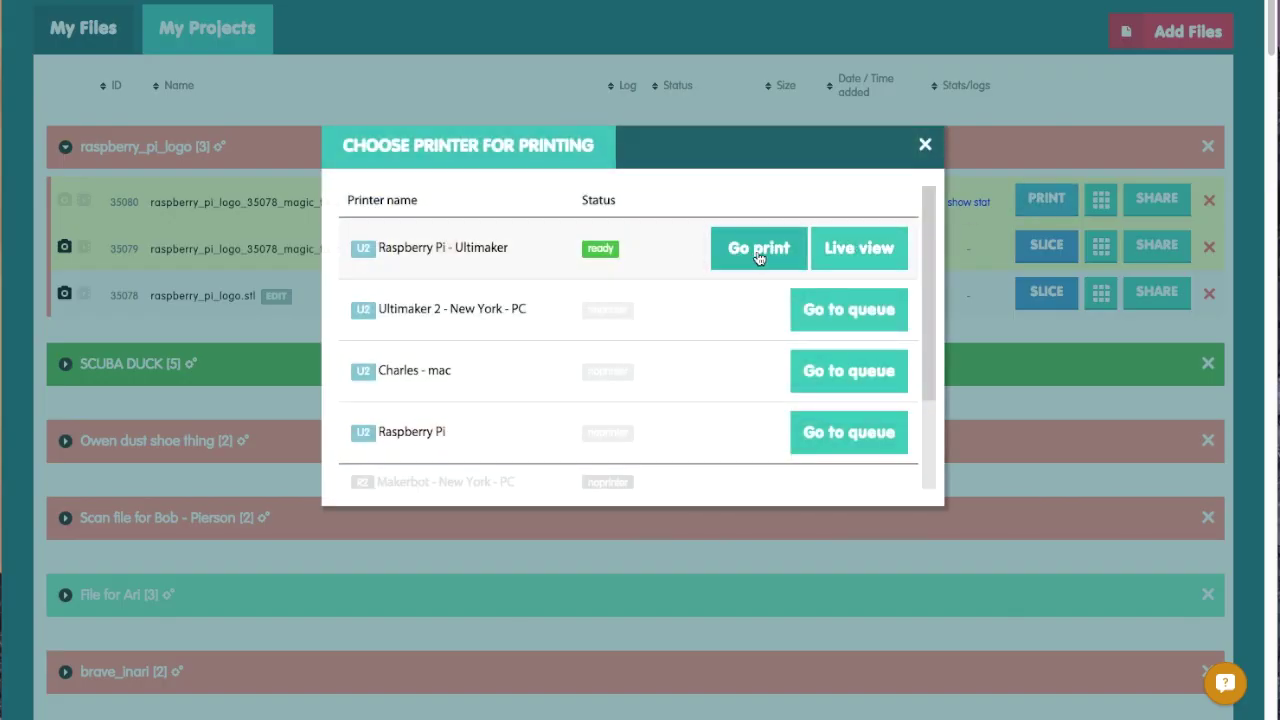
{"action": "left_click", "coordinate": [758, 250]}
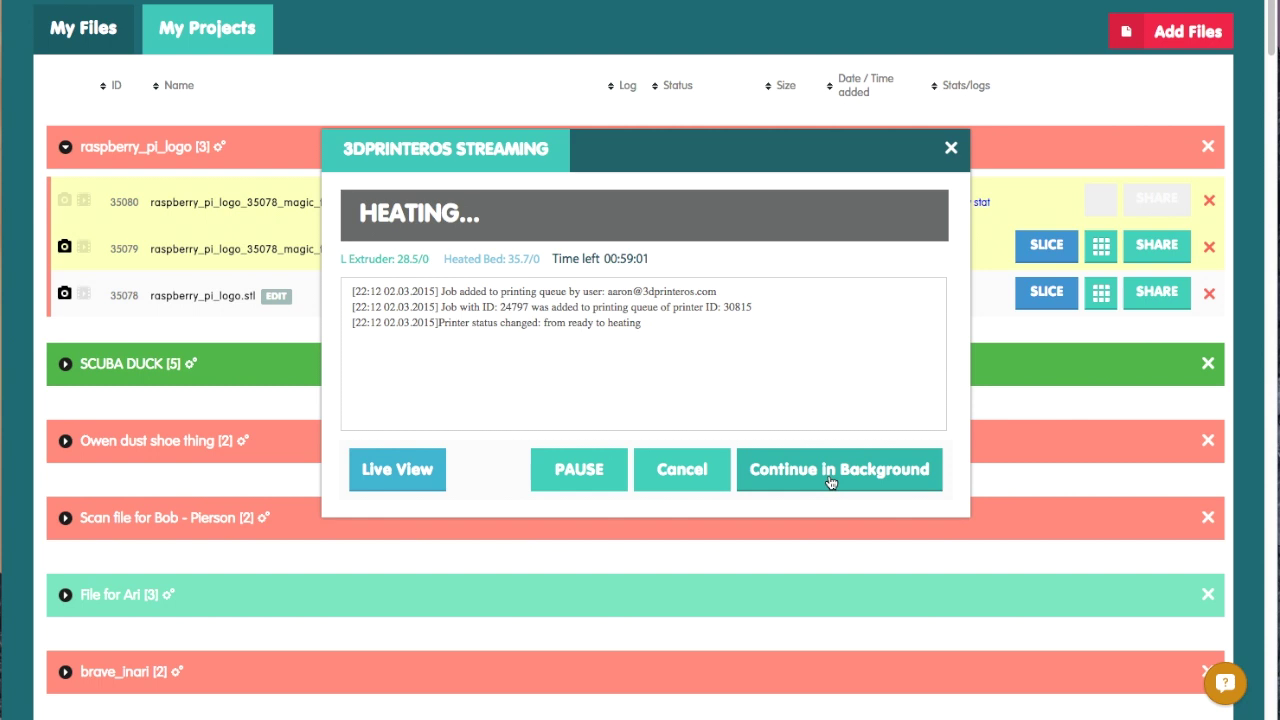
{"action": "left_click", "coordinate": [829, 482]}
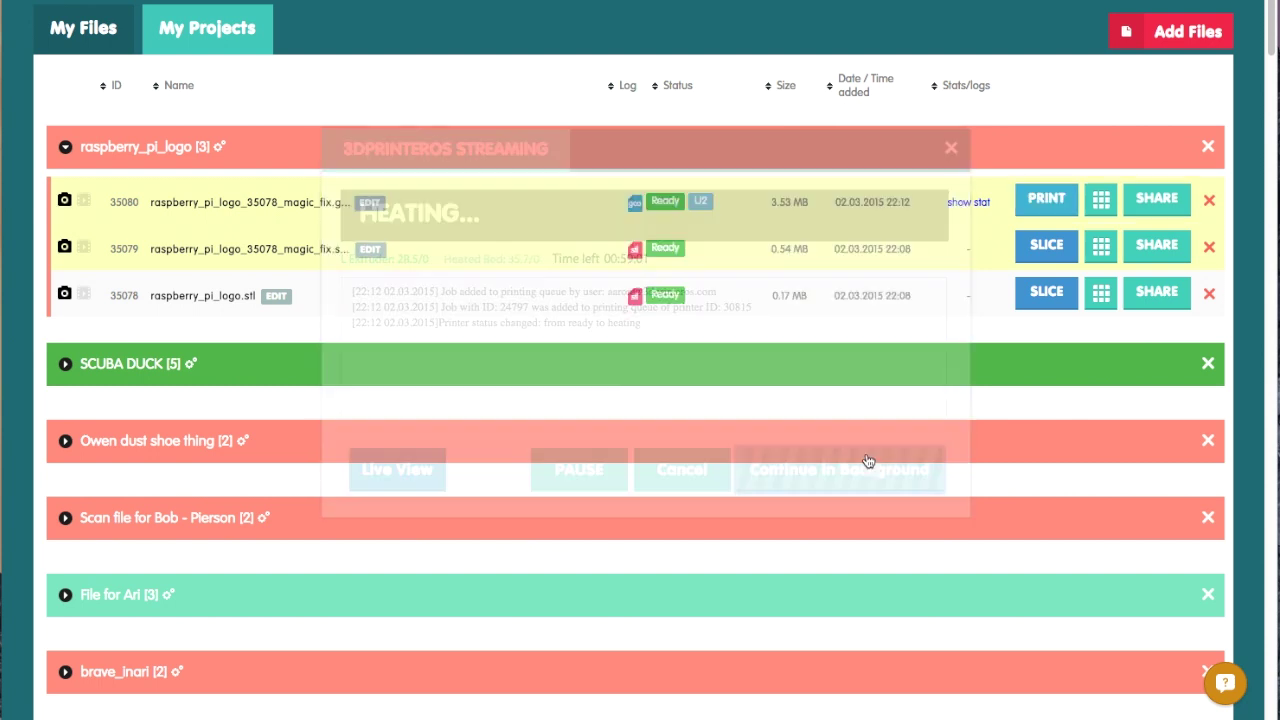